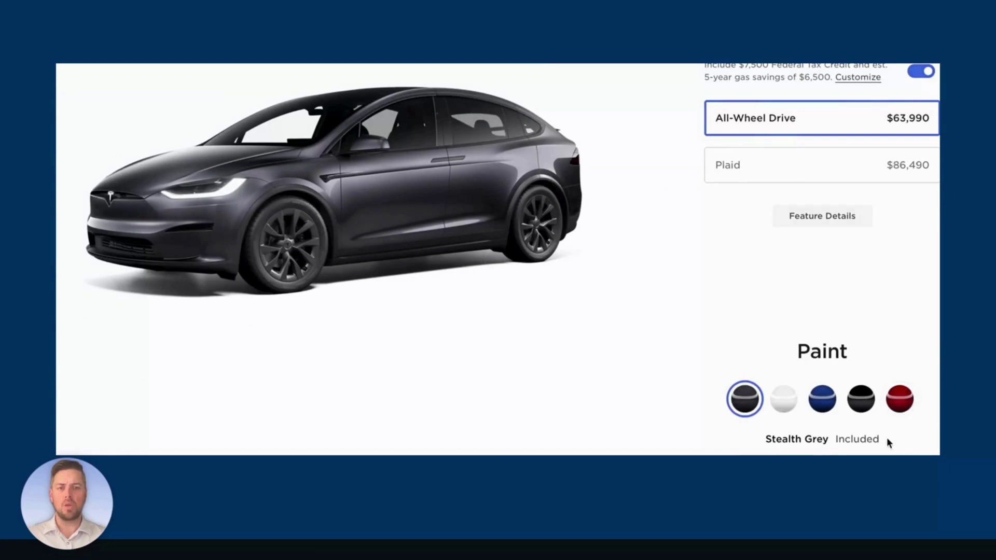
# - Preview the car in the Pearl White Multi-Coat and red paint options
pyautogui.click(778, 407)
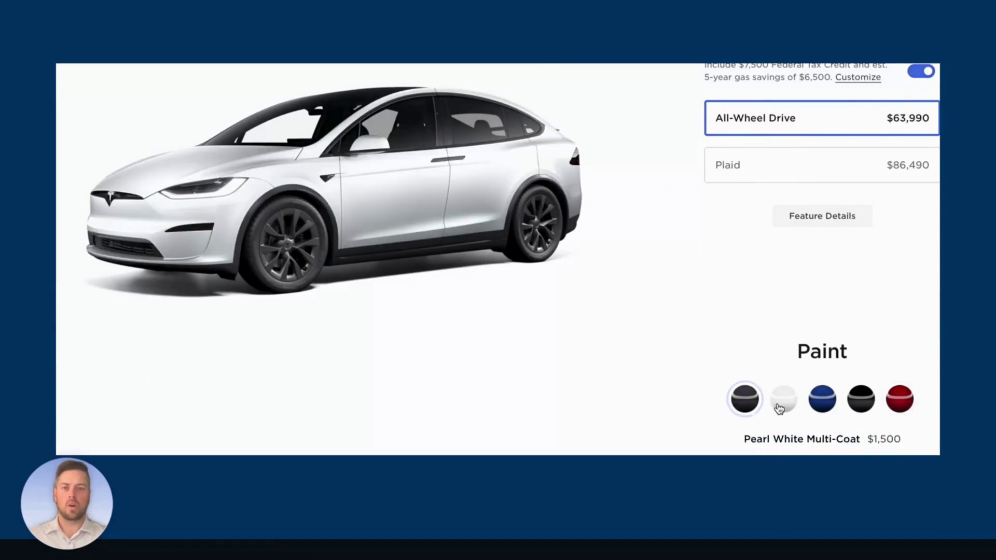
pyautogui.click(898, 404)
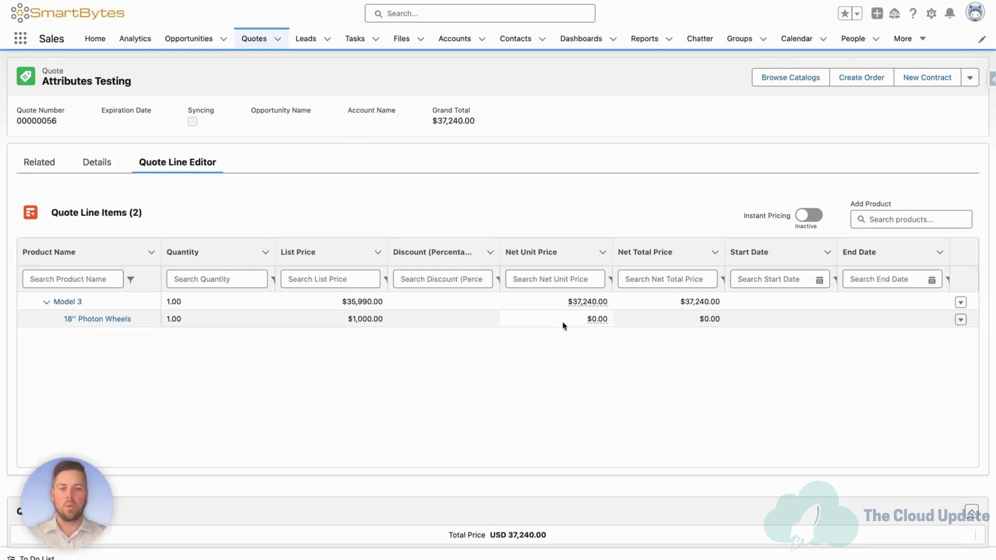
# - Examine the list price and the net unit price calculation details of the Model 3 quote line
pyautogui.click(322, 303)
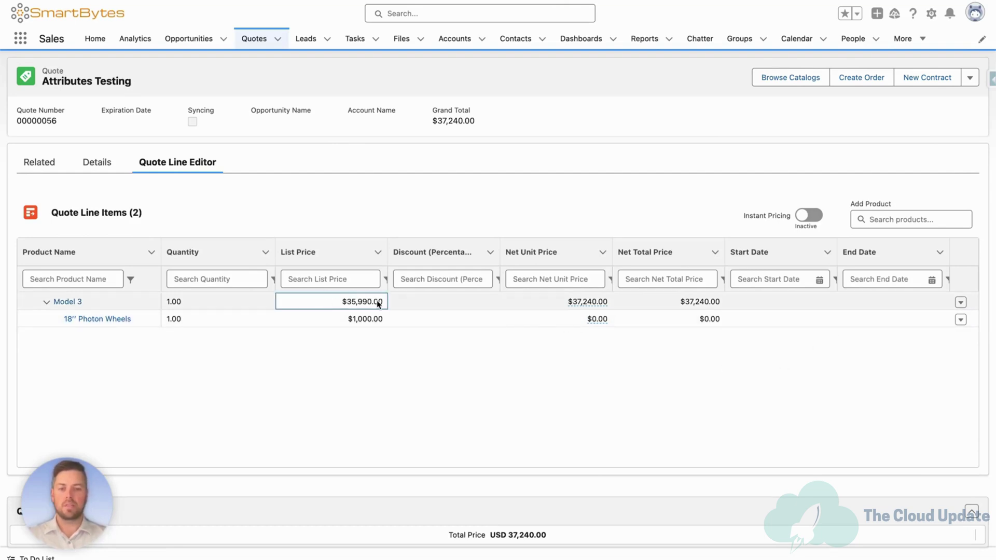
pyautogui.click(572, 317)
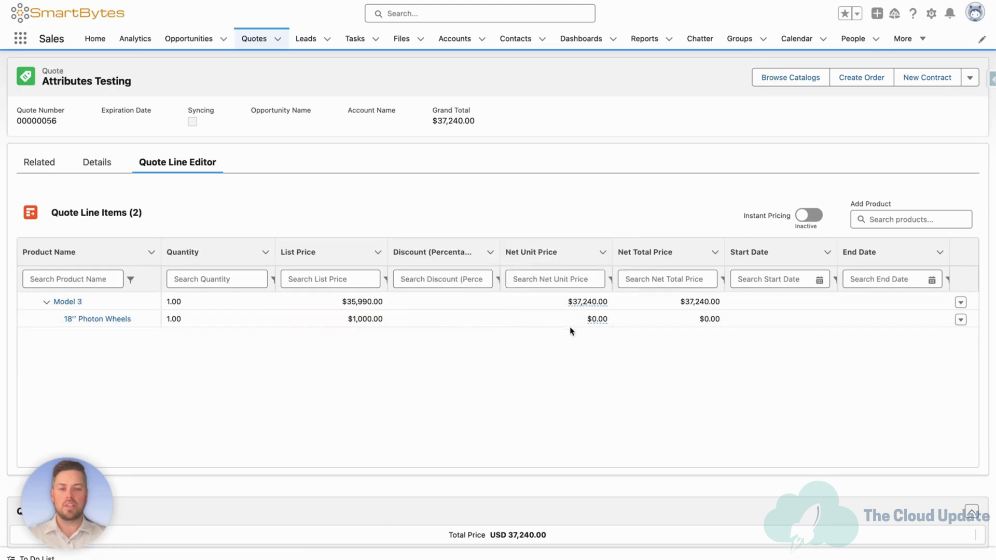
pyautogui.click(583, 303)
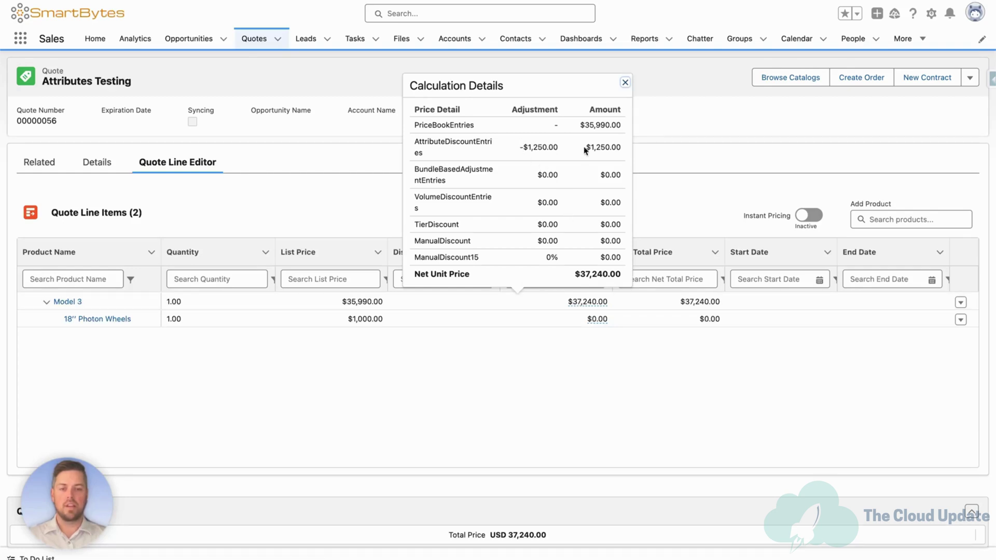
pyautogui.click(741, 318)
# - Open the configuration of the Model 3 quote line and enable Instant Pricing
pyautogui.click(961, 302)
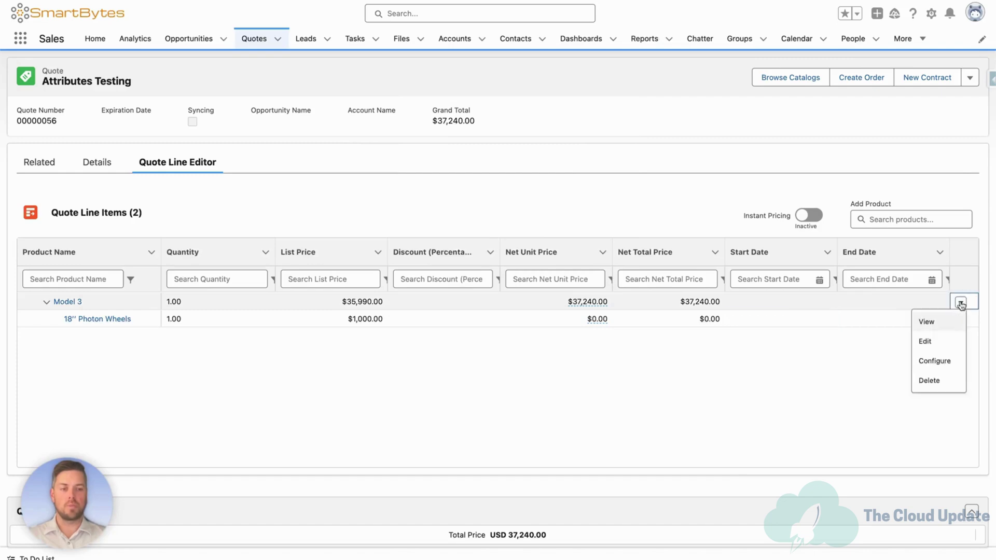
pyautogui.click(931, 360)
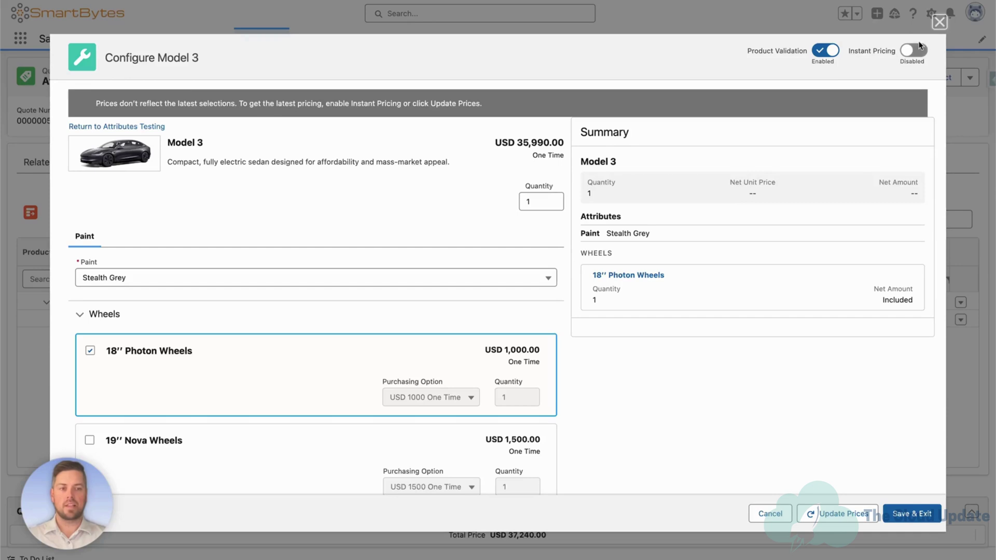
pyautogui.click(916, 51)
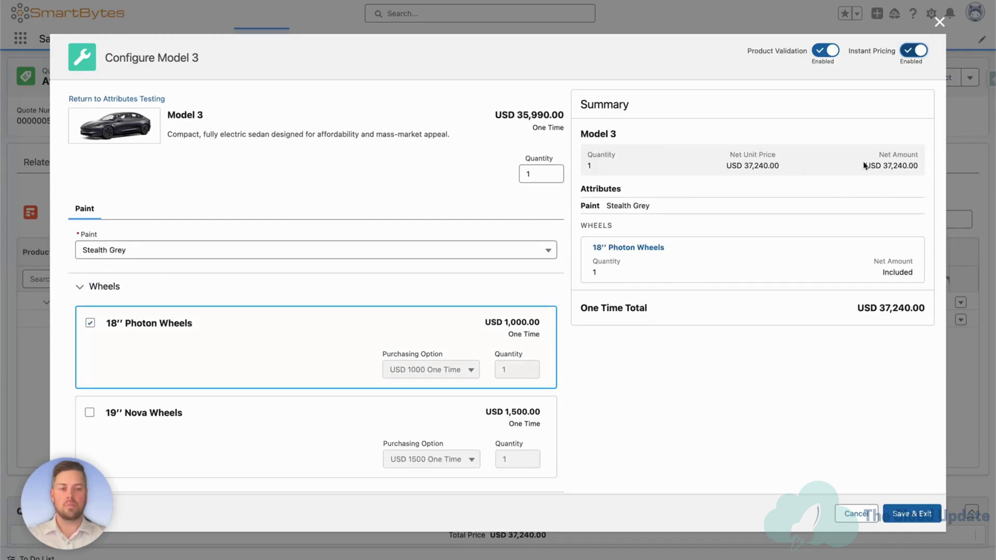
# - Switch the Model 3 paint to Solid Black and back to Stealth Grey to compare prices, and close the configurator without saving
pyautogui.click(289, 251)
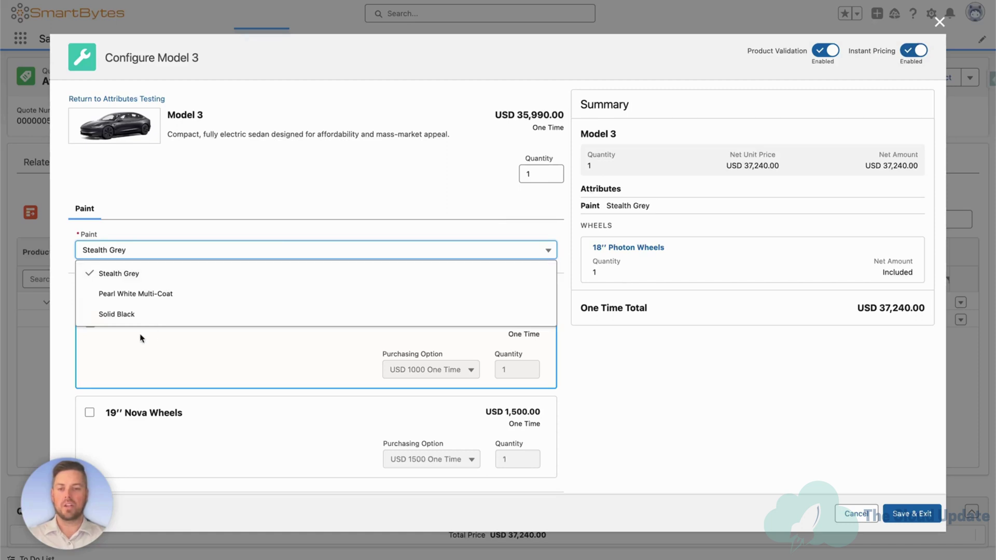
pyautogui.click(143, 315)
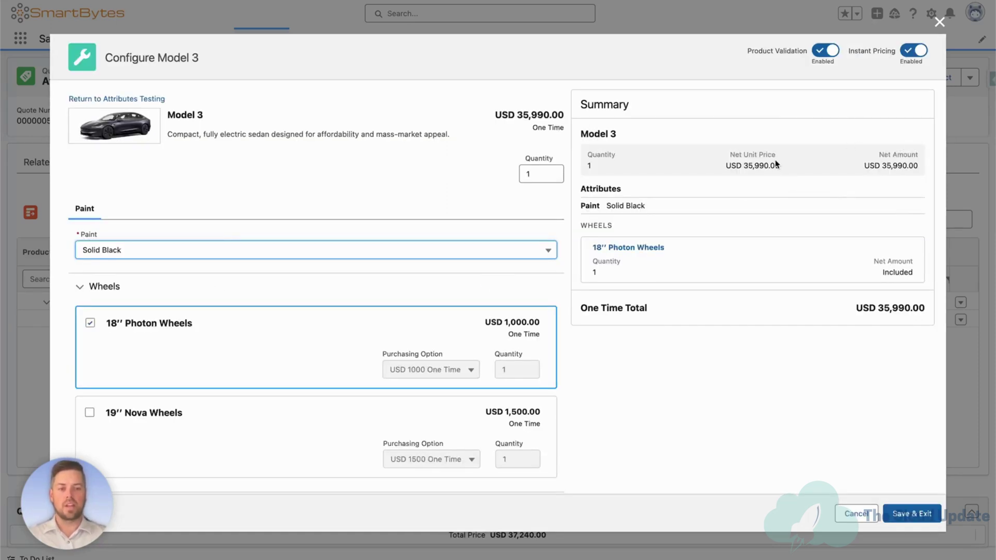
pyautogui.click(924, 172)
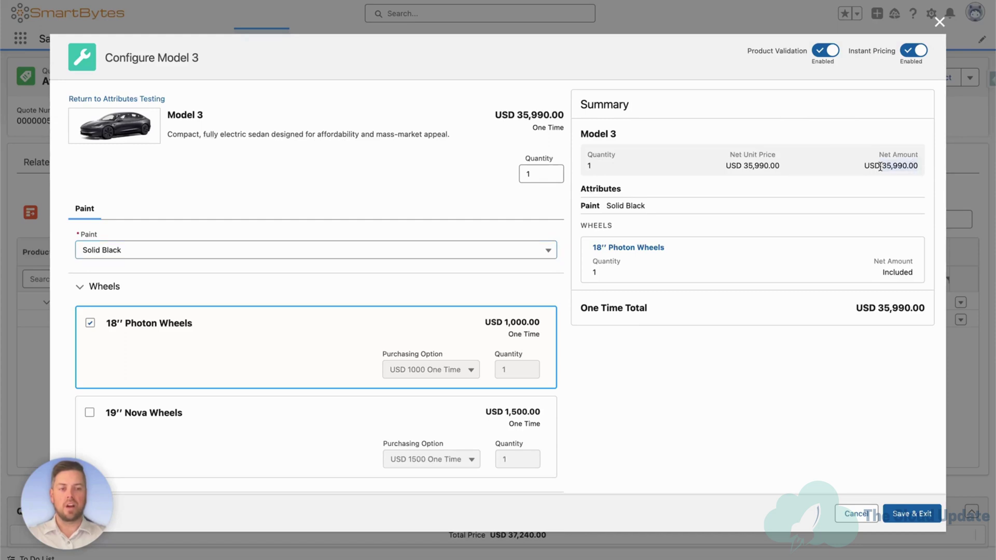
pyautogui.click(312, 251)
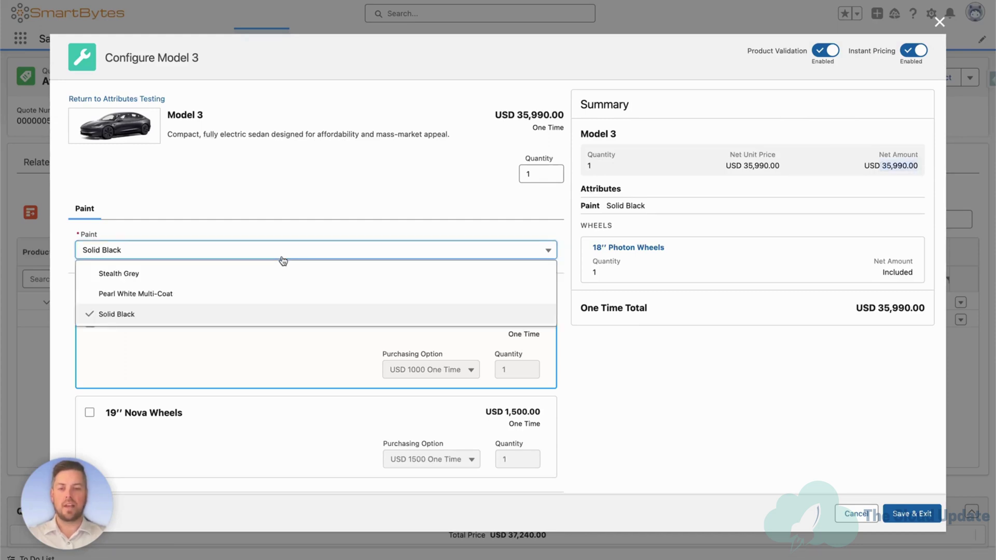
pyautogui.click(248, 274)
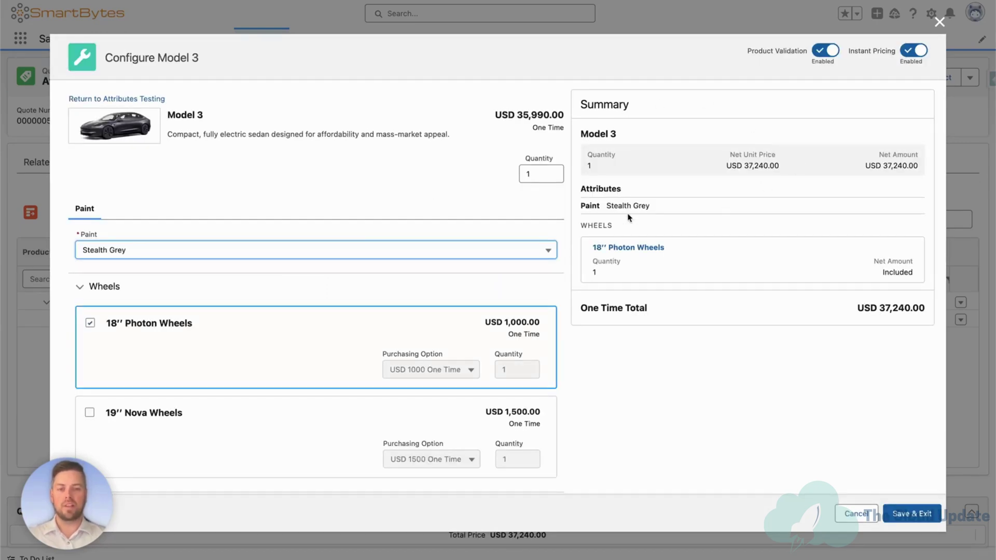
pyautogui.click(493, 209)
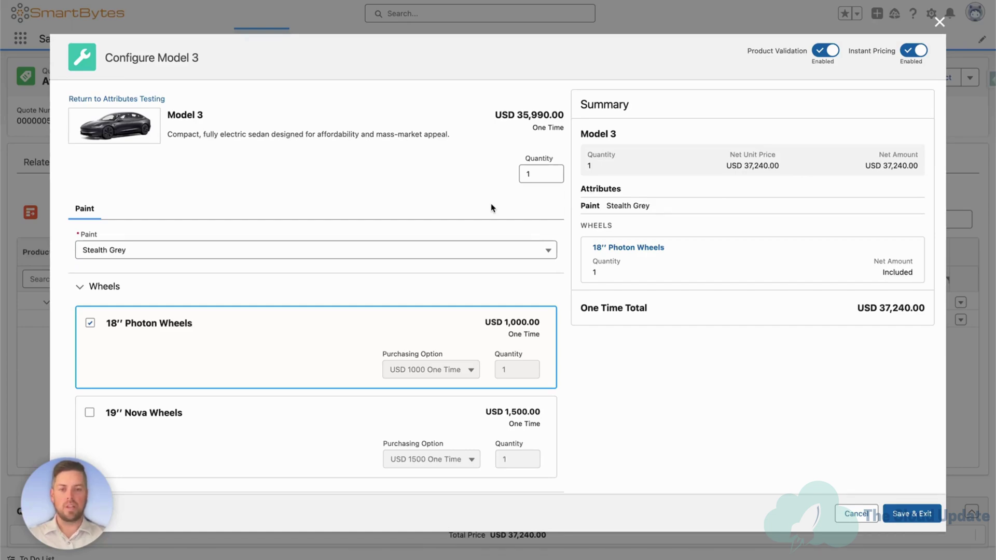
pyautogui.click(940, 21)
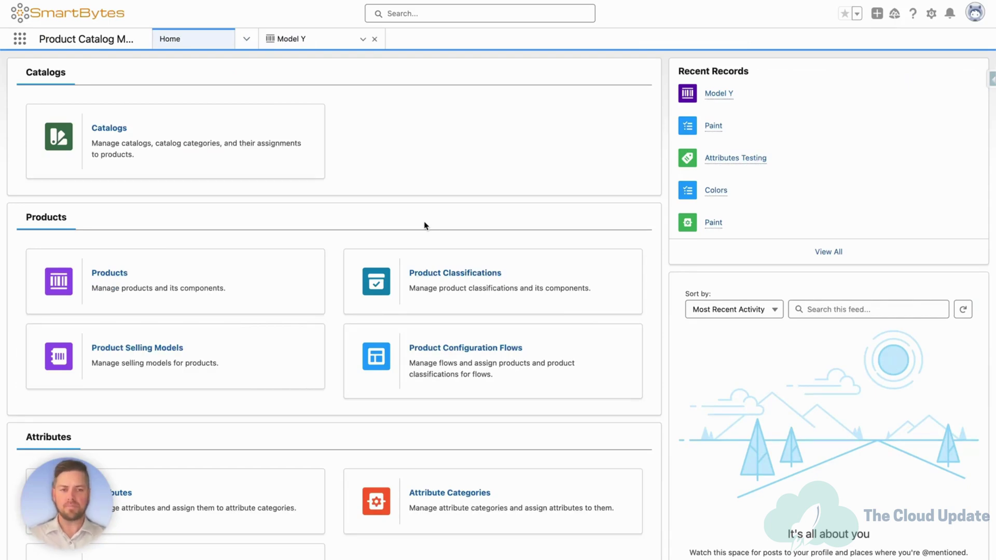
# - Open the list of attribute picklists from the product catalog management home page
pyautogui.scroll(-4, 425, 225)
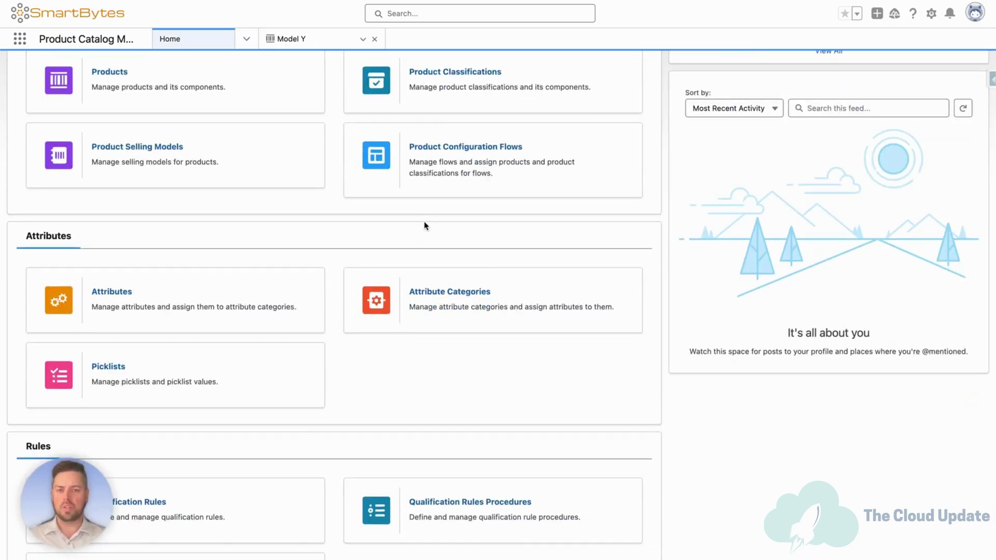
pyautogui.scroll(-2, 415, 337)
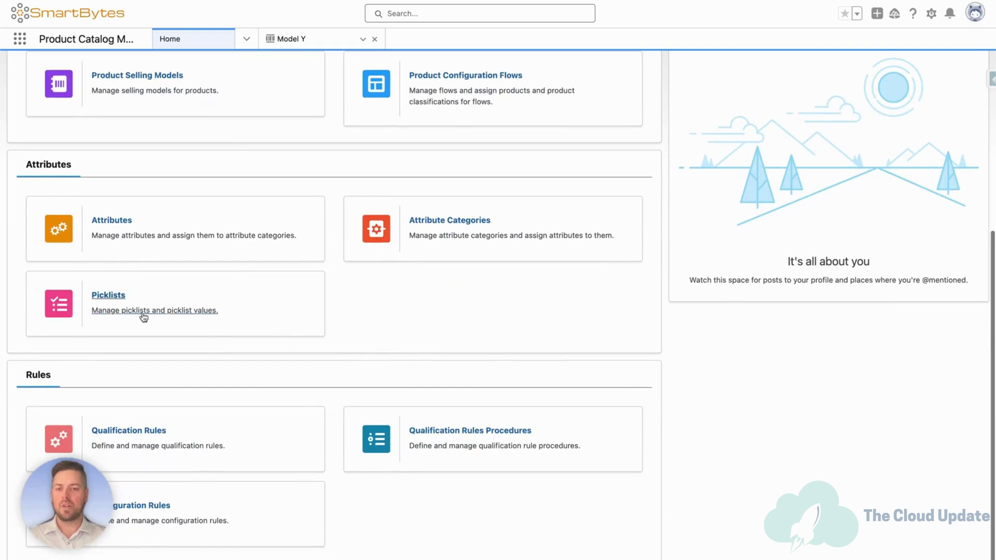
pyautogui.click(107, 312)
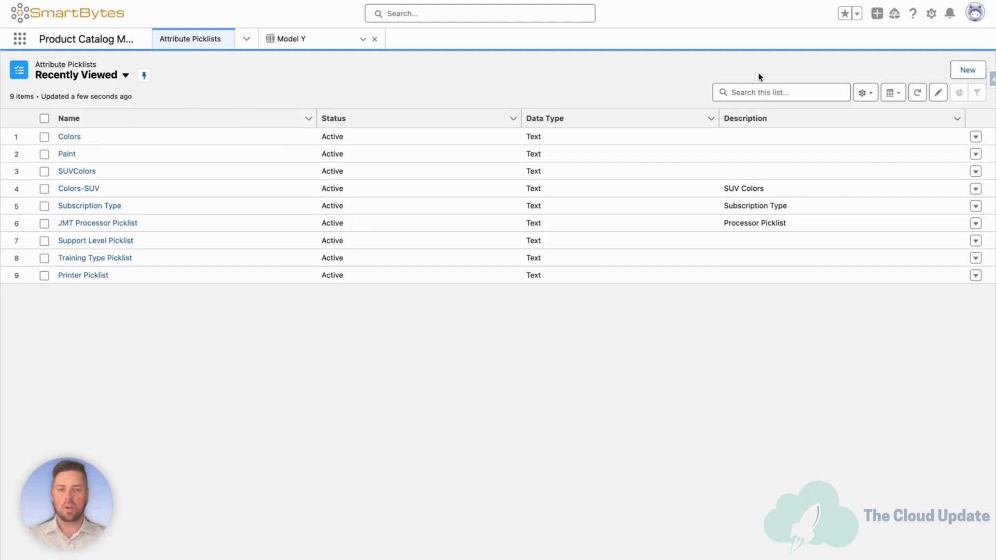
# - Create an attribute picklist named ModelY Paint with status Active and data type Text
pyautogui.click(961, 66)
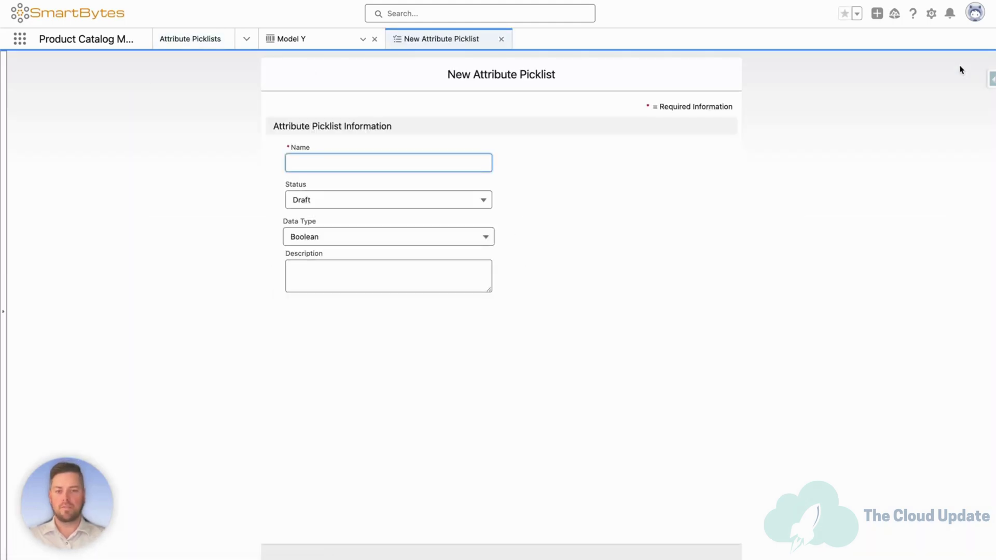
pyautogui.write('Model')
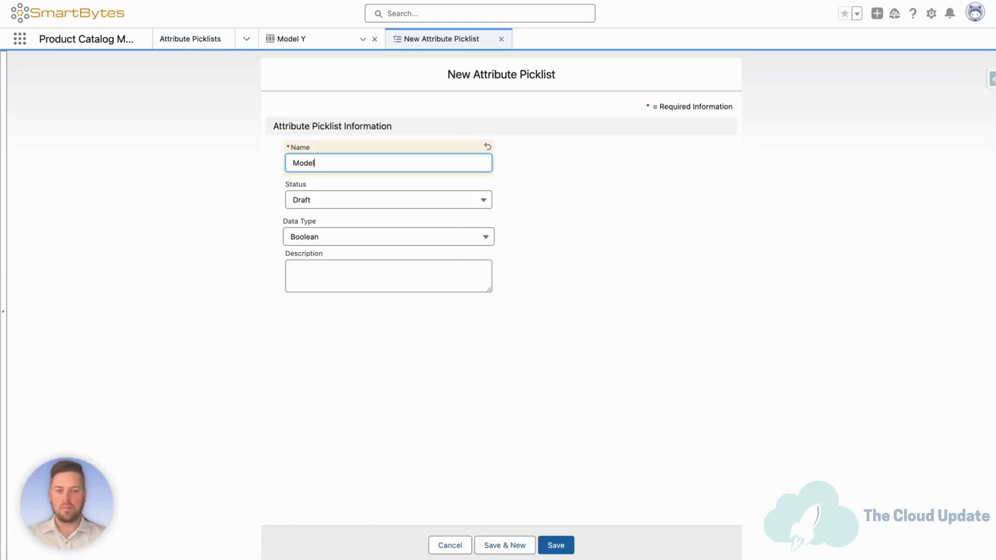
pyautogui.write('Y Pain')
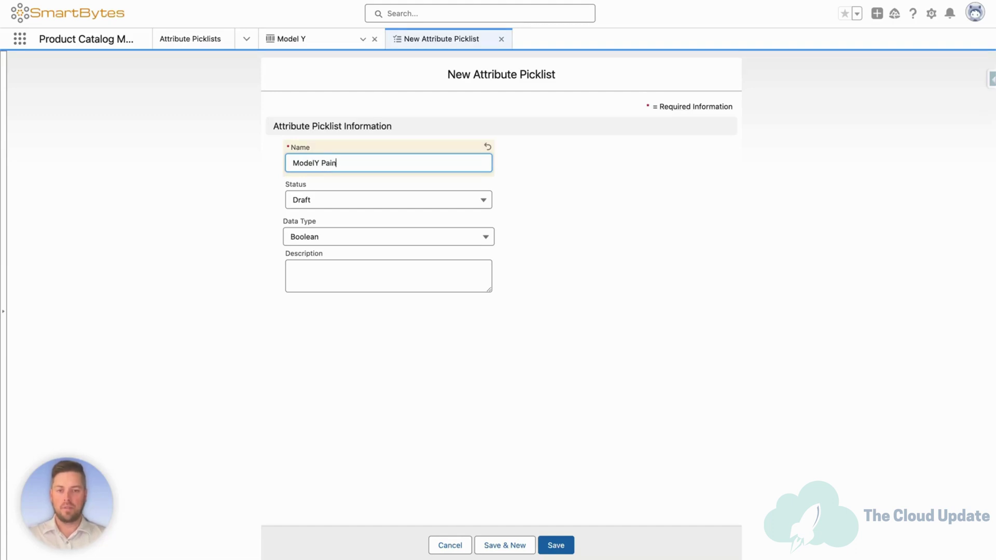
pyautogui.click(407, 199)
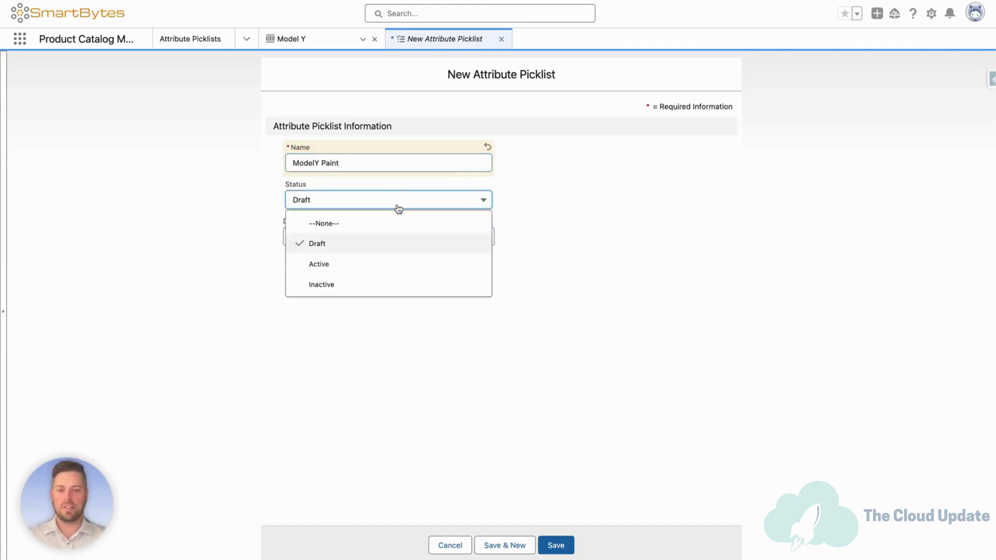
pyautogui.click(357, 263)
pyautogui.click(344, 237)
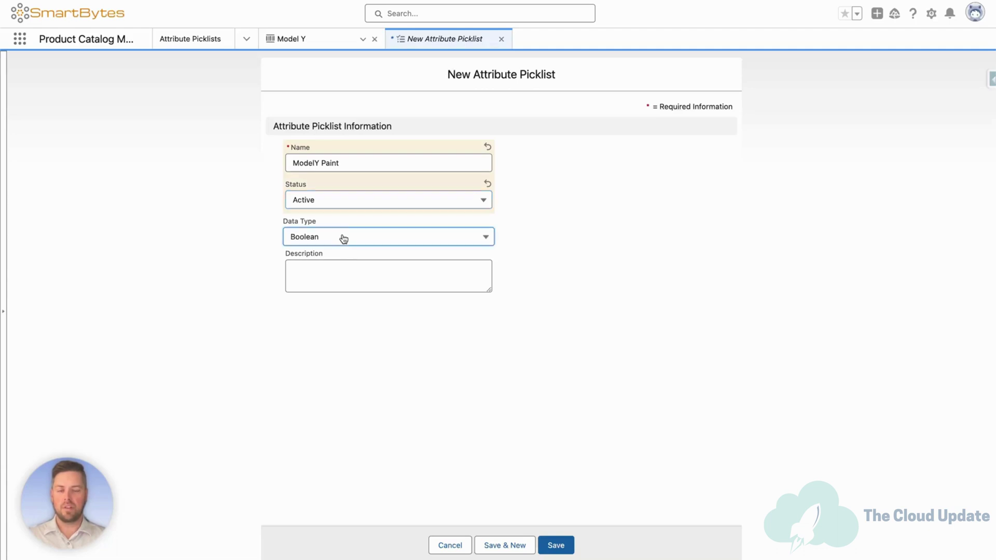
pyautogui.click(345, 340)
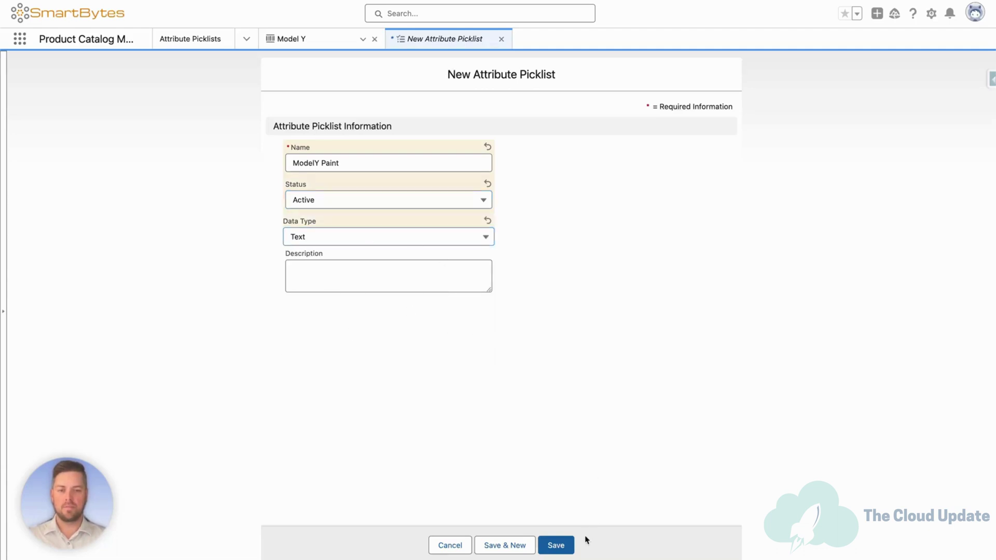
pyautogui.click(560, 545)
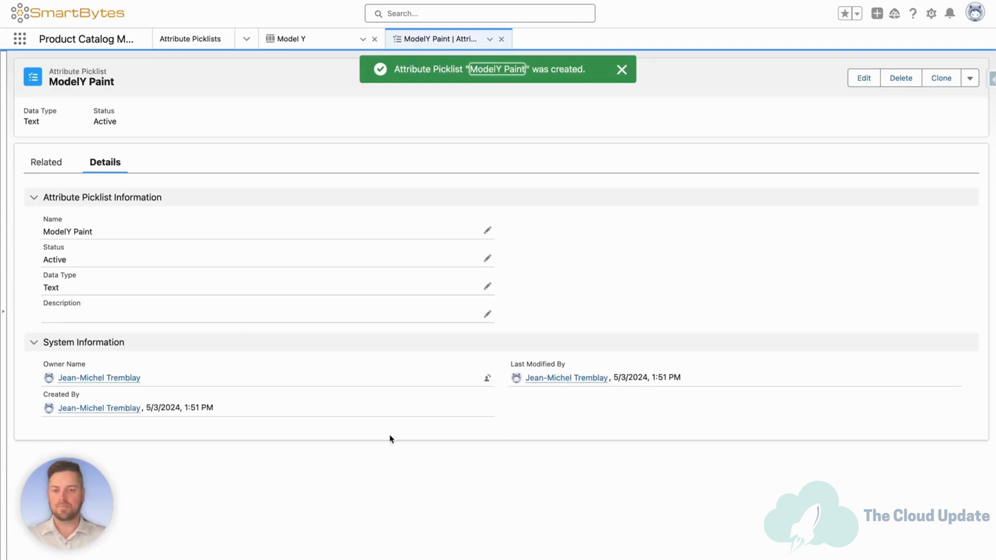
# - Start a picklist value for ModelY Paint named Black, with abbreviation BL, code MY-BLK, marked as default and status Active
pyautogui.click(45, 167)
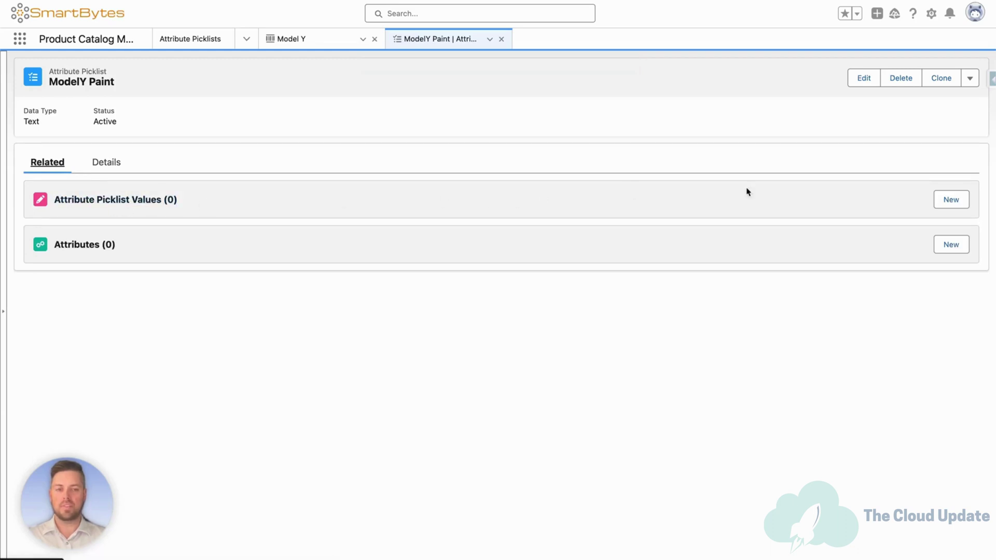
pyautogui.click(950, 207)
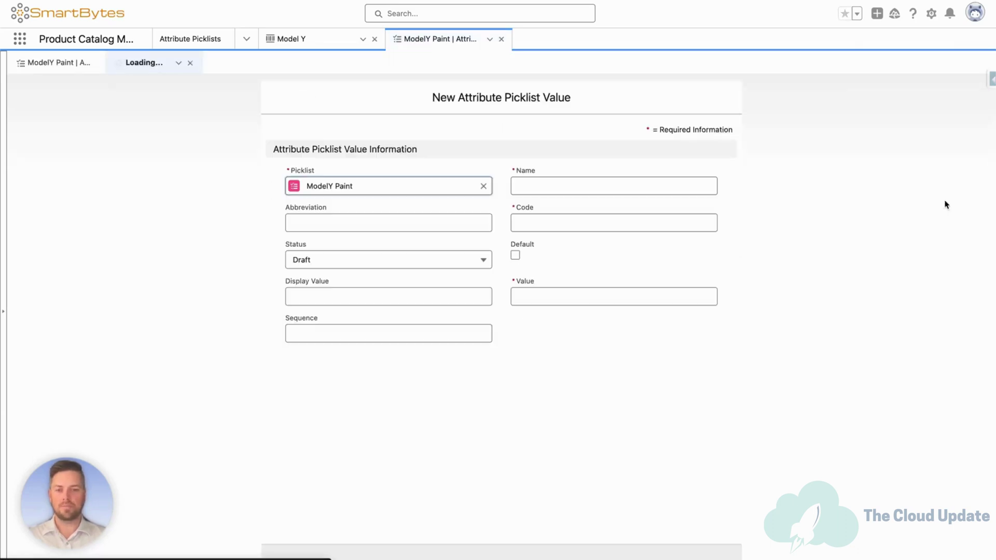
pyautogui.click(558, 182)
pyautogui.write('Black')
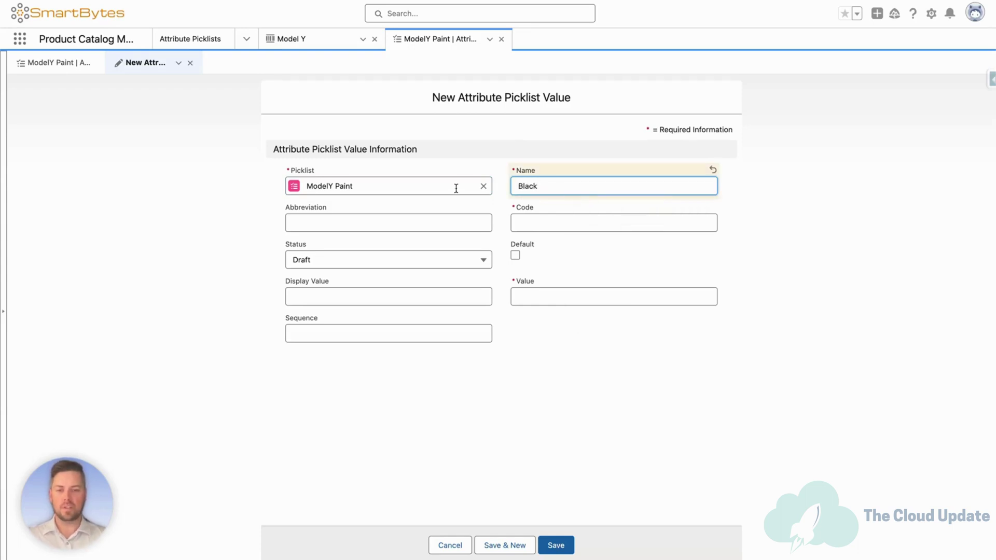
pyautogui.click(382, 220)
pyautogui.write('BL')
pyautogui.press('Tab')
pyautogui.write('M')
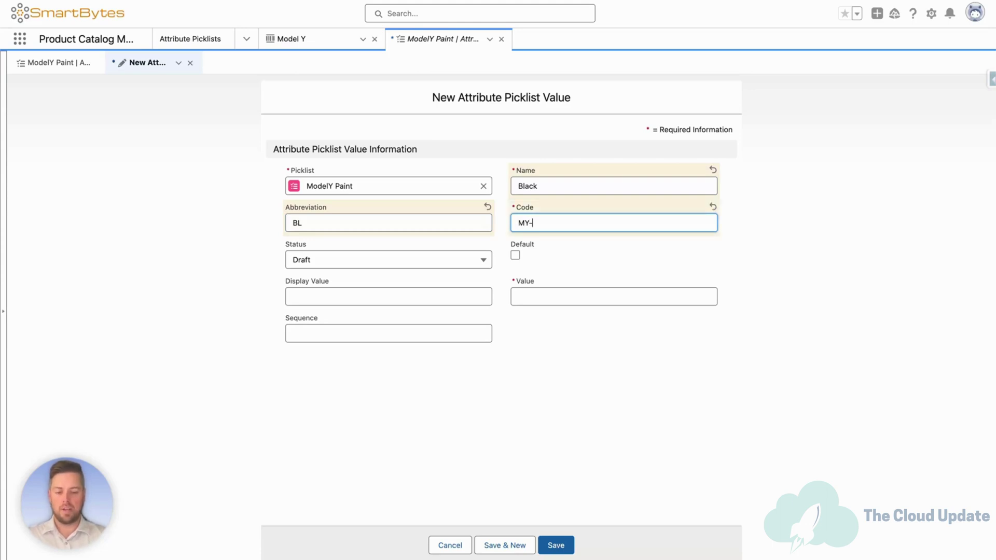
pyautogui.click(515, 256)
pyautogui.click(423, 259)
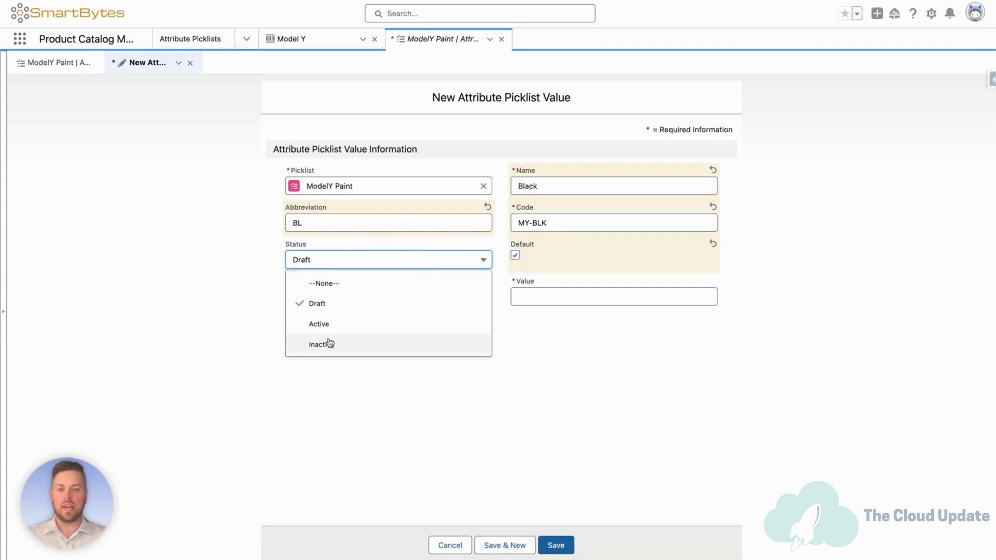
pyautogui.click(337, 326)
# - Set the display value and value to Black and the sequence to 1, and save the picklist value with a new blank one opened
pyautogui.click(535, 186)
pyautogui.hotkey('ctrl', 'a')
pyautogui.hotkey('ctrl', 'c')
pyautogui.click(373, 297)
pyautogui.hotkey('ctrl', 'v')
pyautogui.click(516, 296)
pyautogui.hotkey('ctrl', 'v')
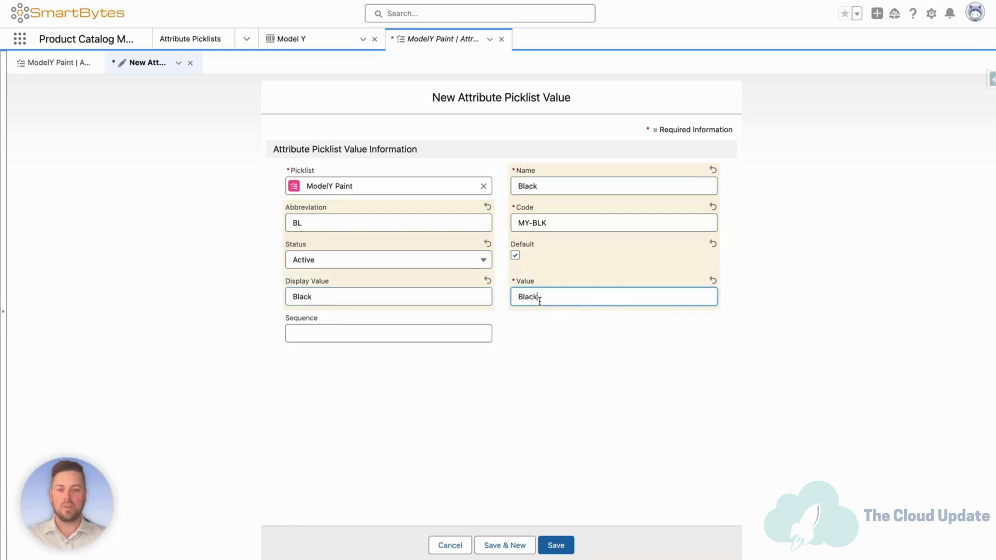
pyautogui.click(357, 339)
pyautogui.write('1')
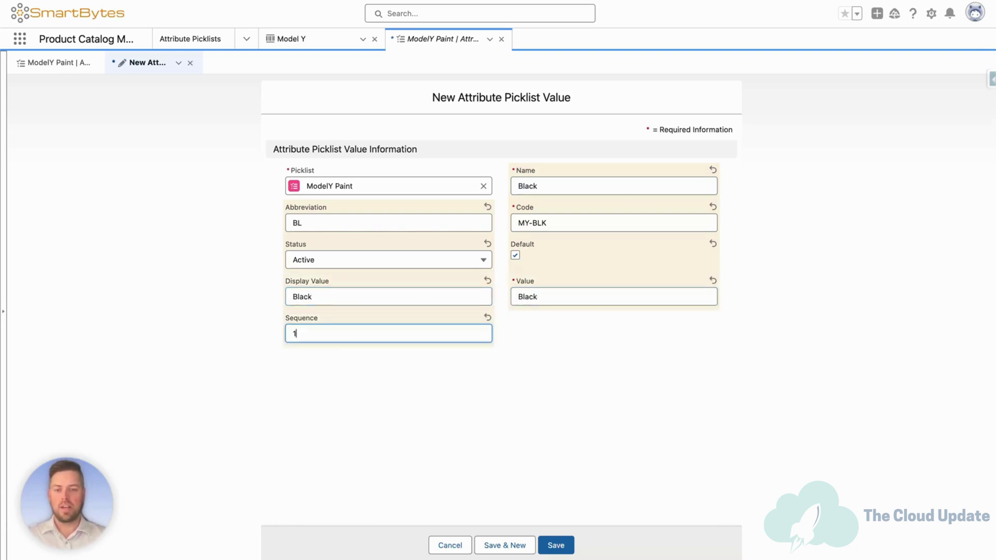
pyautogui.click(512, 345)
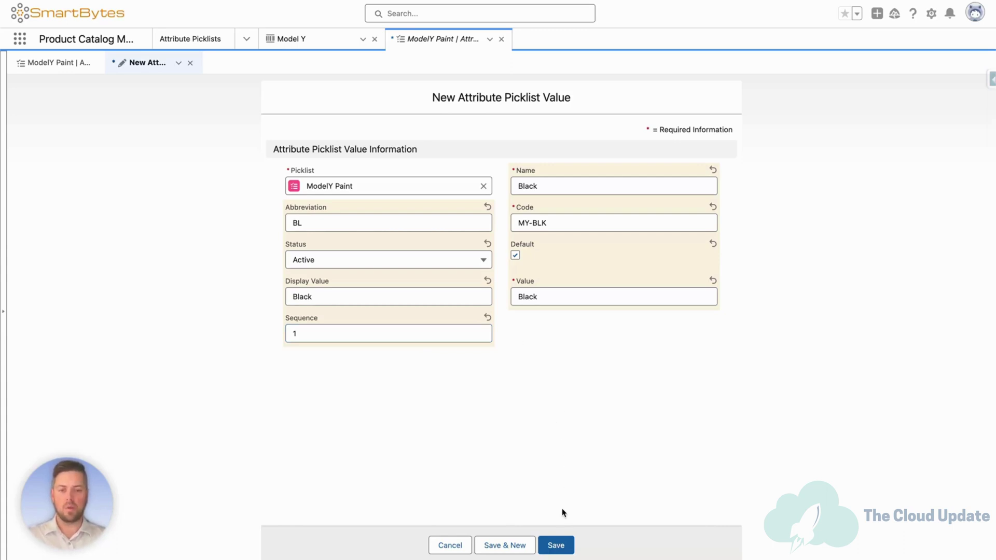
pyautogui.click(509, 549)
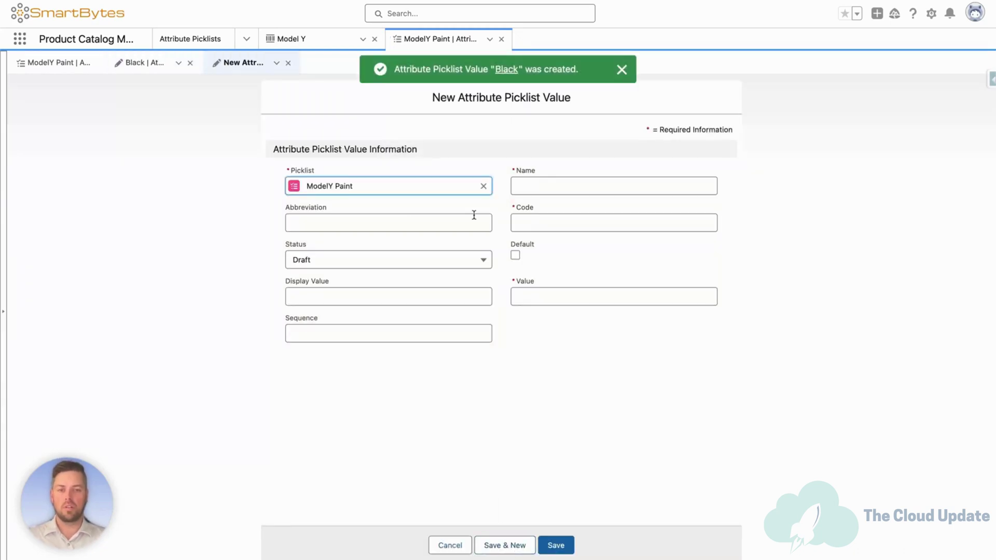
# - Name the new ModelY Paint picklist value Red, with abbreviation Red, code MY-RED and status Active
pyautogui.click(546, 184)
pyautogui.write('Red')
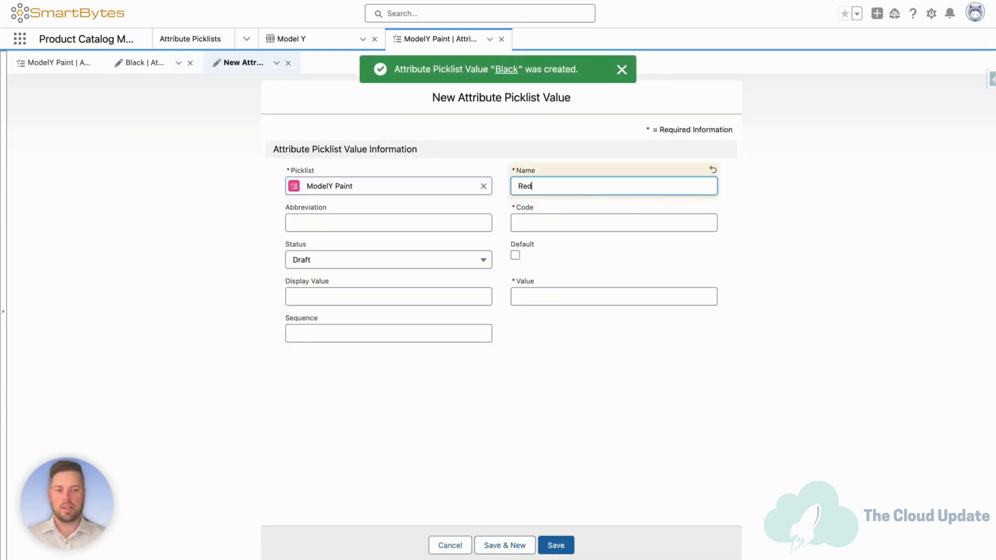
pyautogui.click(397, 219)
pyautogui.write('RE')
pyautogui.press('BackSpace')
pyautogui.write('ed')
pyautogui.press('Tab')
pyautogui.write('MY-R')
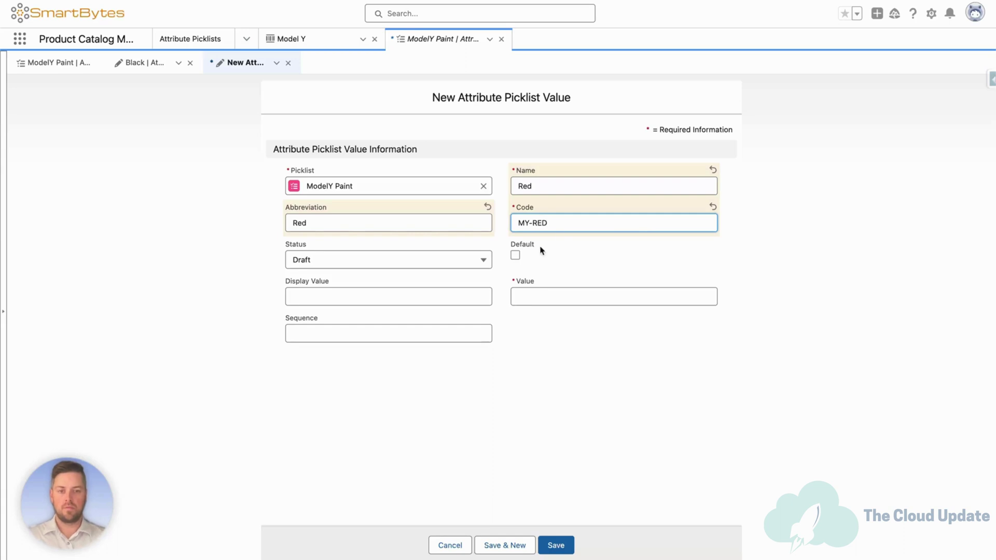
pyautogui.click(478, 260)
pyautogui.click(323, 324)
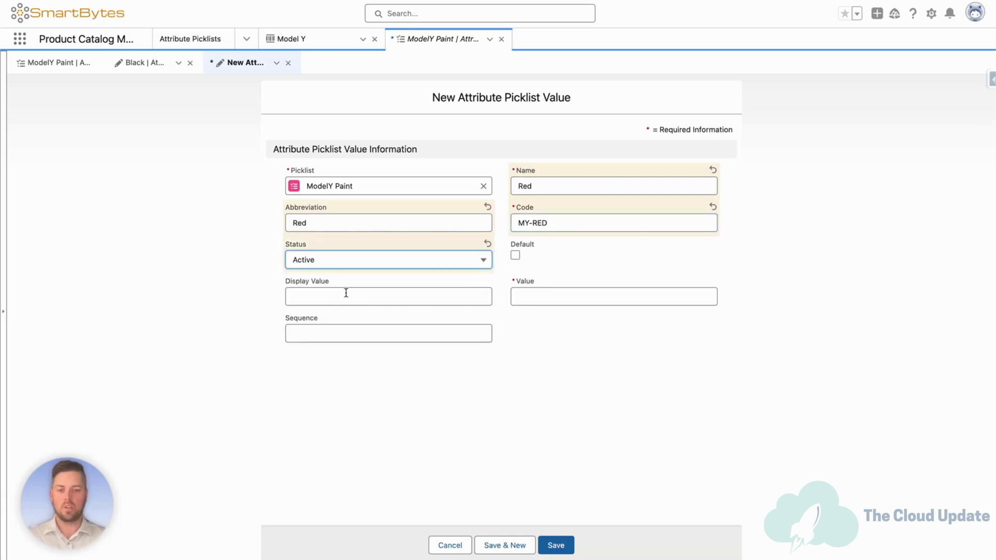
# - Set the display value and value to Red and the sequence to 2, and save the picklist value
pyautogui.click(562, 188)
pyautogui.click(387, 297)
pyautogui.write('Red')
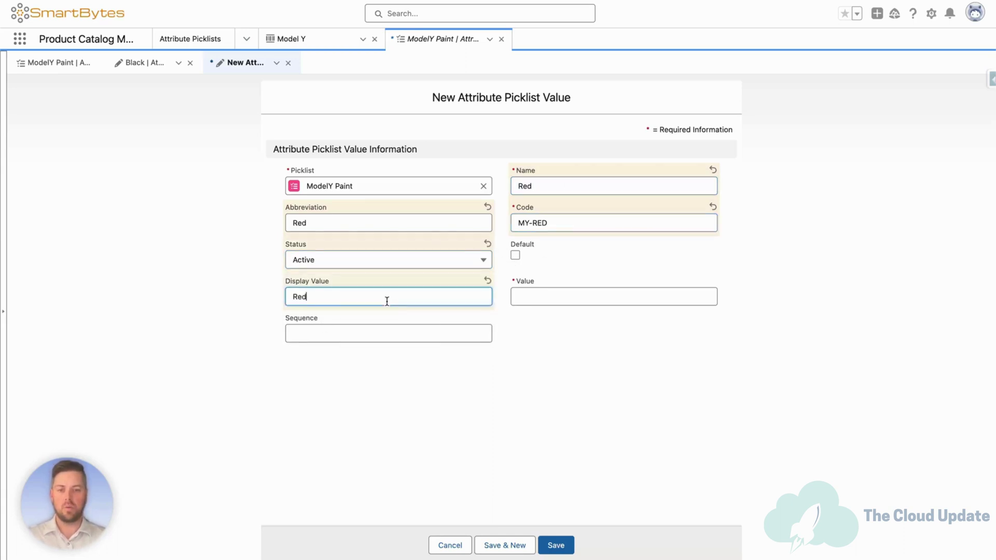
pyautogui.click(525, 302)
pyautogui.write('Red')
pyautogui.click(358, 330)
pyautogui.write('2')
pyautogui.click(478, 413)
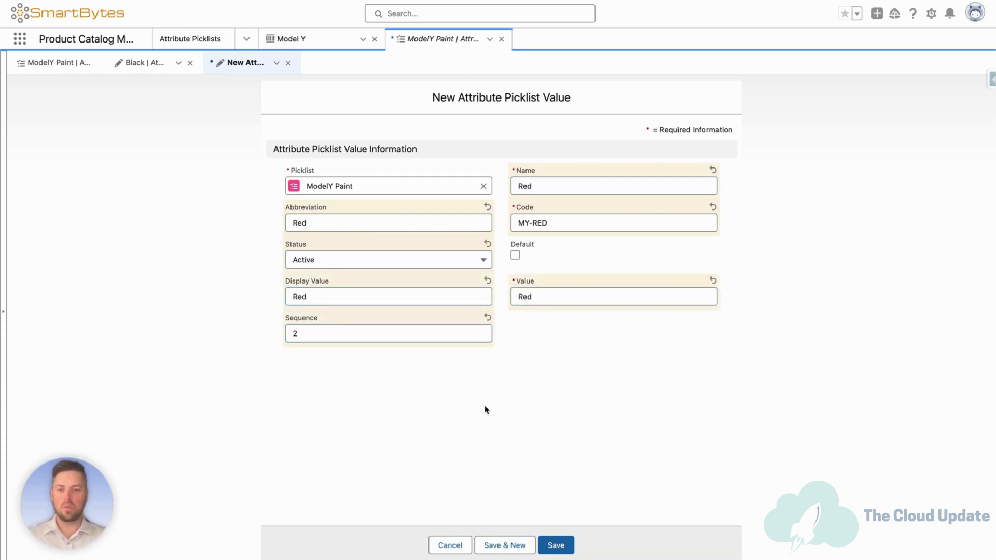
pyautogui.click(554, 543)
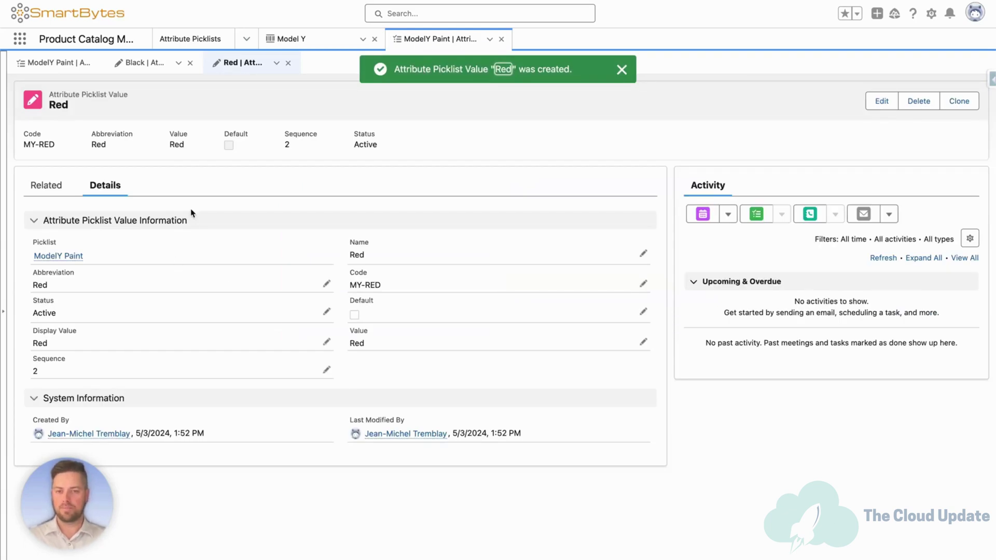
pyautogui.click(627, 70)
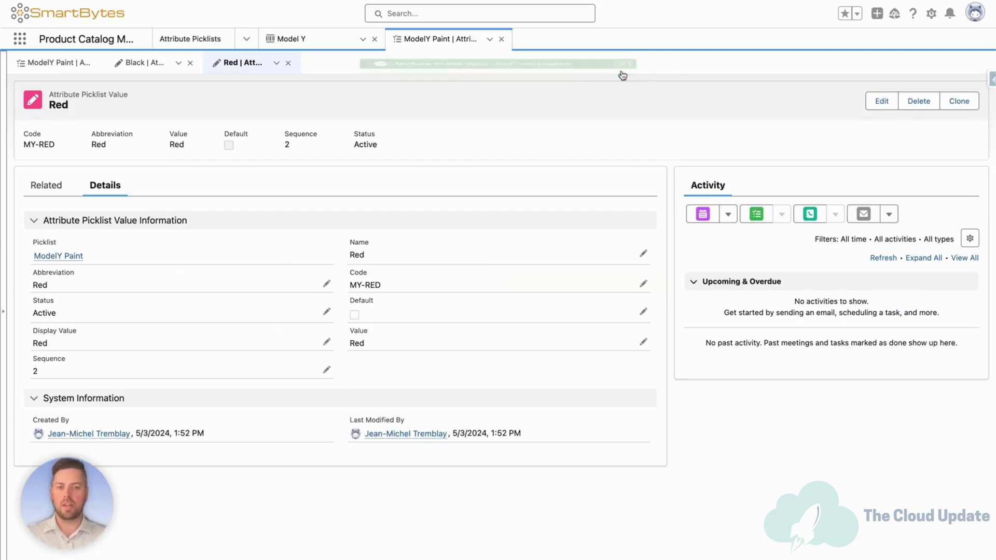
# - Open the list of attribute definitions from the product catalog management home page
pyautogui.click(246, 39)
pyautogui.click(202, 69)
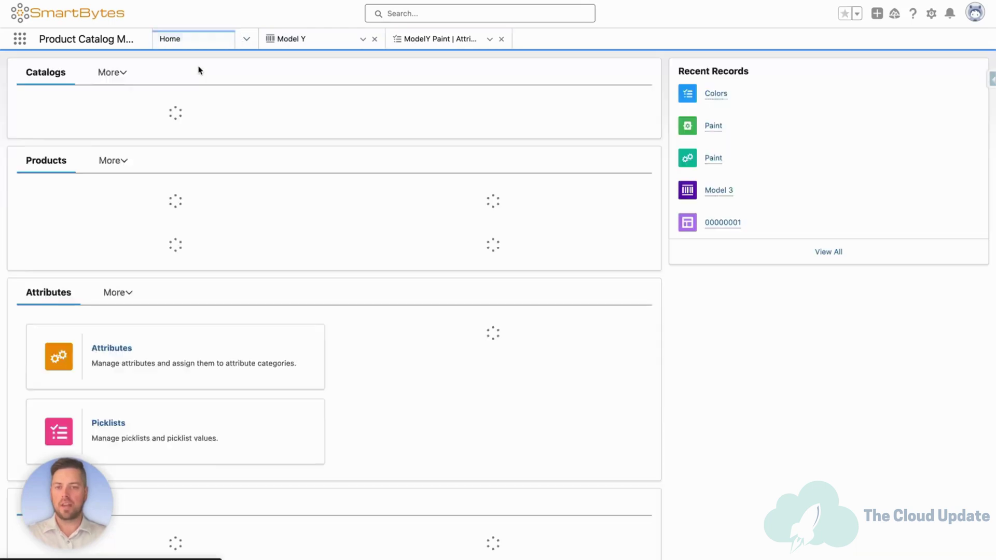
pyautogui.scroll(-5, 238, 263)
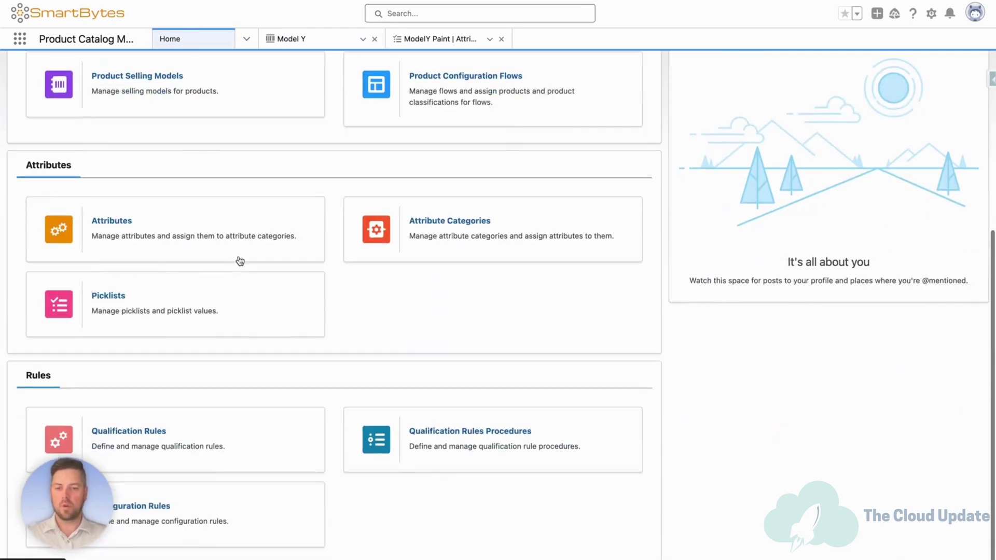
pyautogui.click(101, 240)
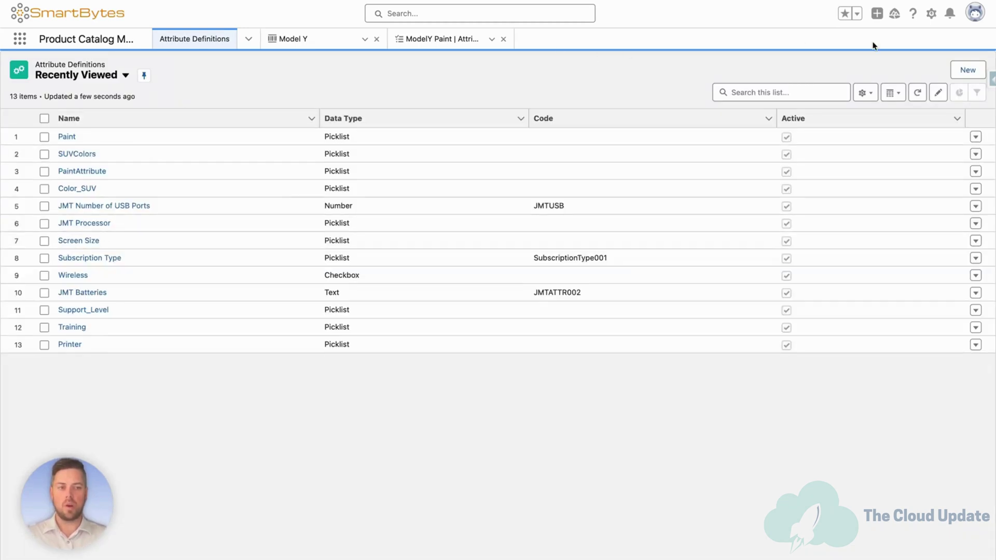
# - Start a new attribute definition with Model Y Paint as both its name and label
pyautogui.click(954, 70)
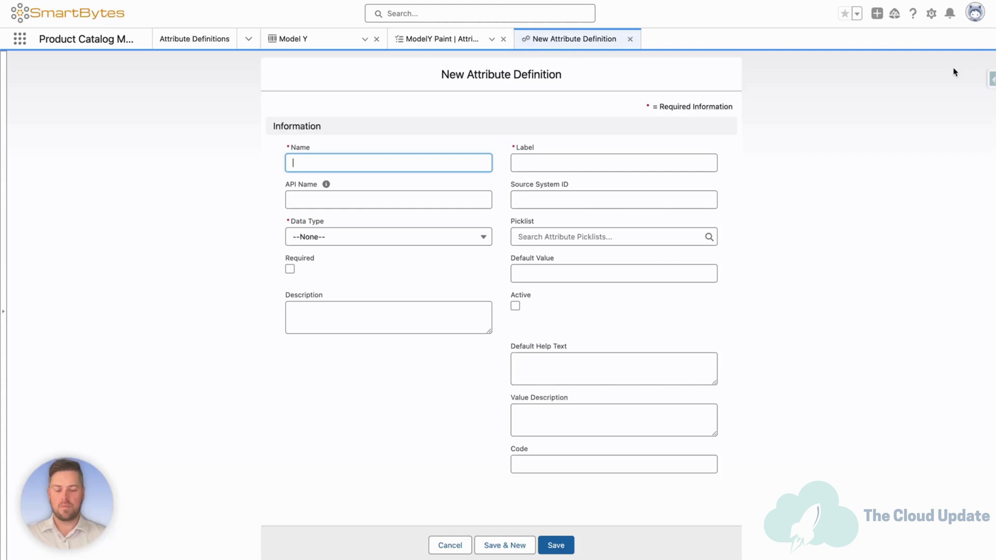
pyautogui.write('Model Y Paint')
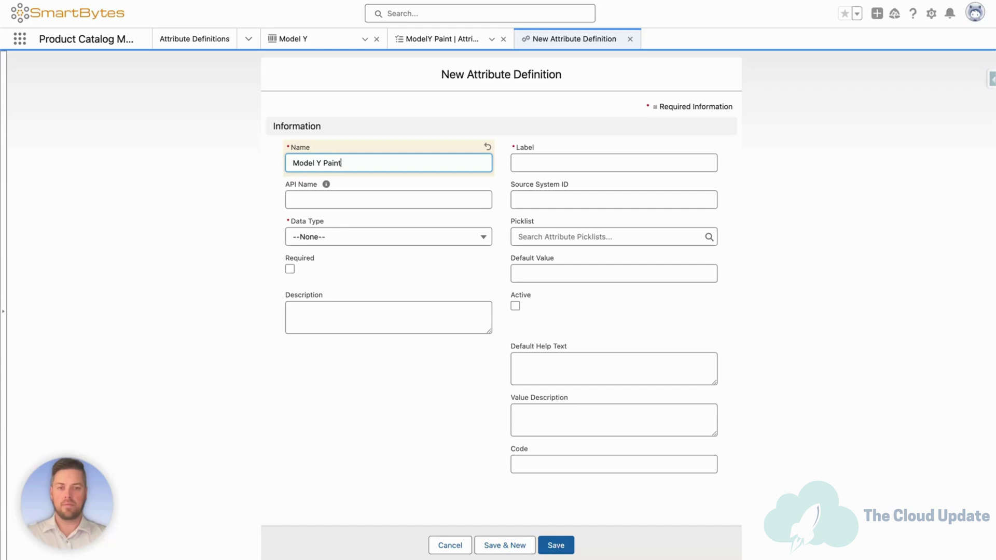
pyautogui.click(614, 163)
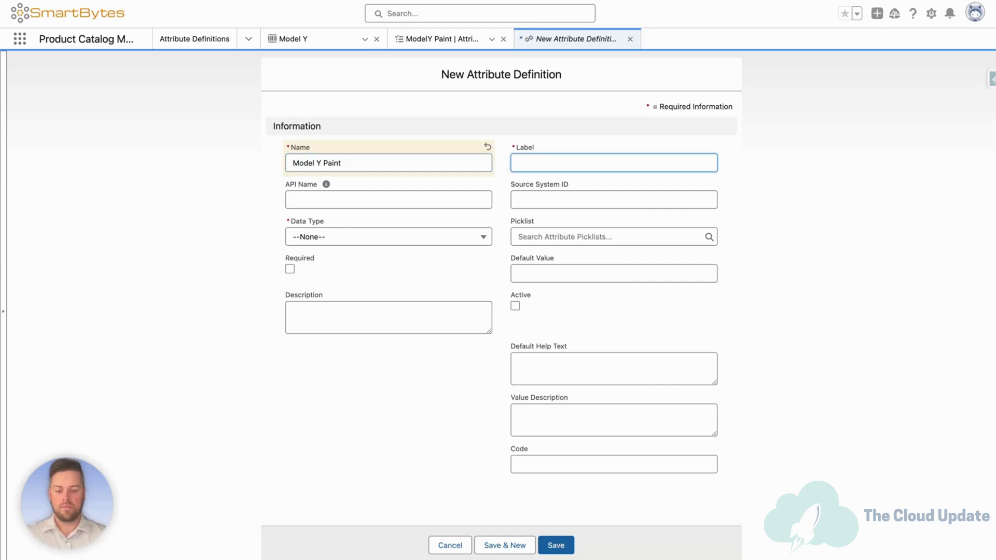
pyautogui.write('M')
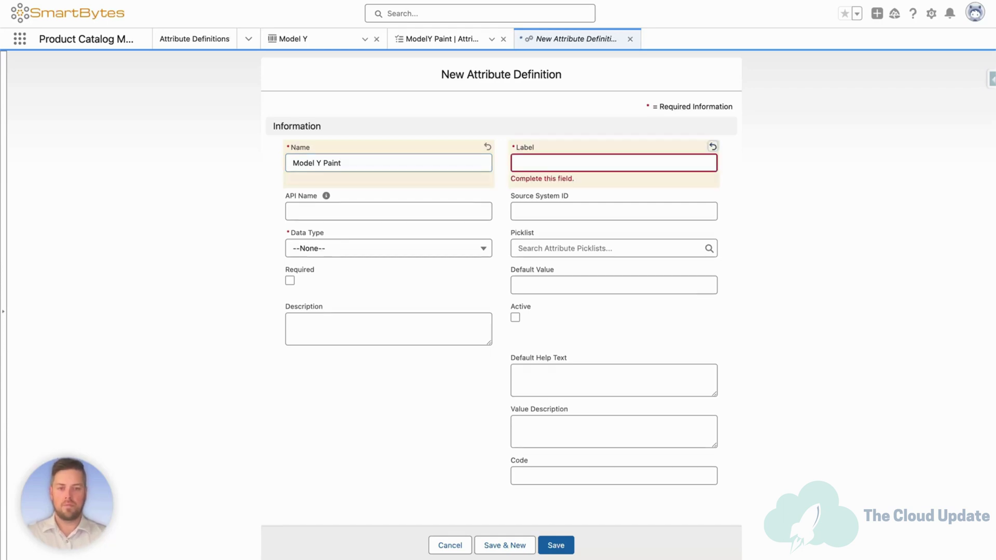
pyautogui.click(423, 162)
pyautogui.hotkey('ctrl', 'a')
pyautogui.hotkey('ctrl', 'c')
pyautogui.click(561, 163)
pyautogui.hotkey('ctrl', 'v')
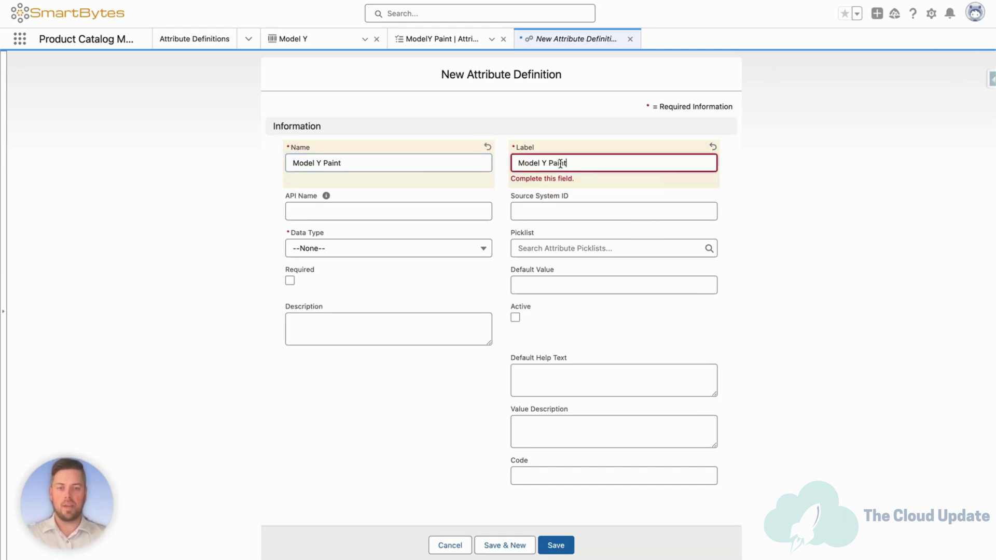
# - Set the attribute definition's API name to Model_Y_Paint
pyautogui.click(364, 214)
pyautogui.hotkey('ctrl', 'v')
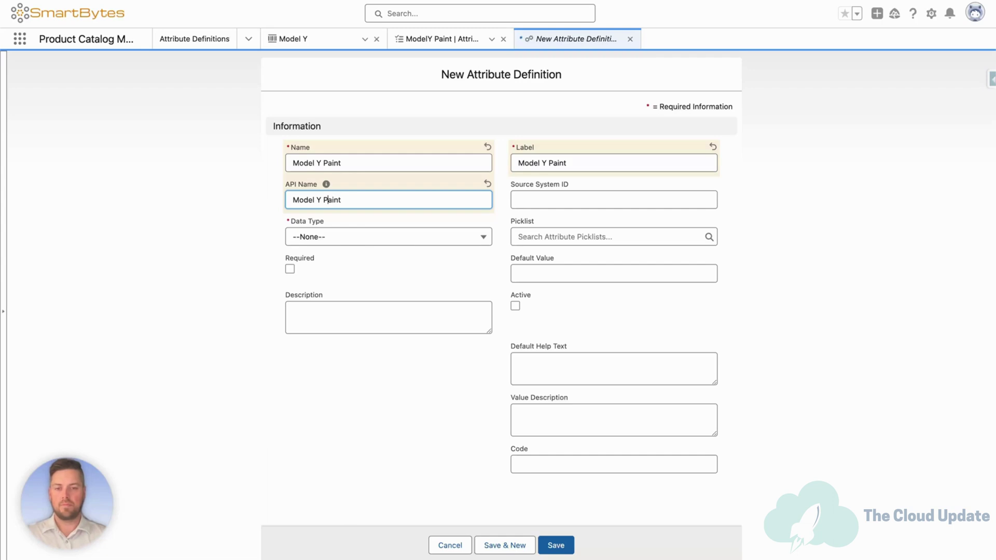
pyautogui.click(318, 199)
pyautogui.press('BackSpace')
pyautogui.write('_')
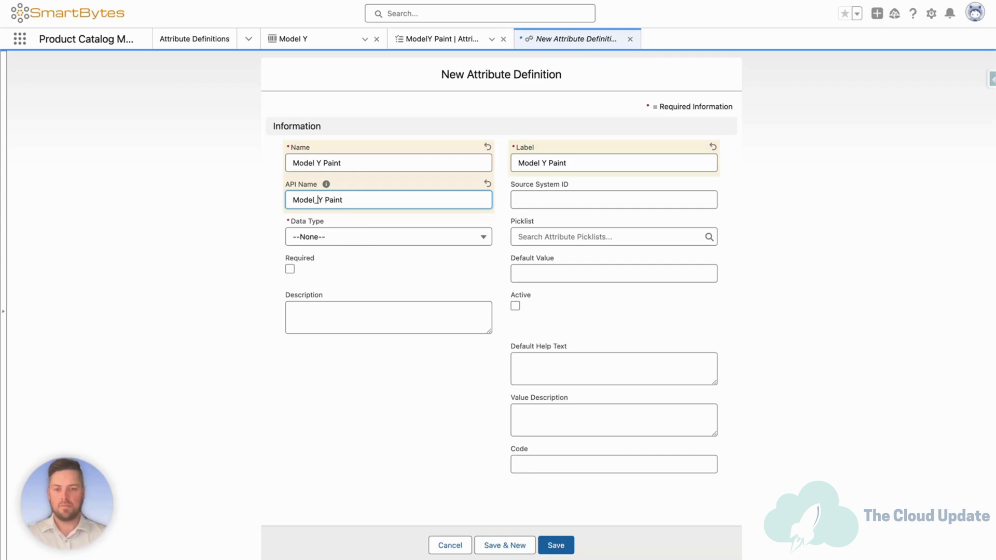
pyautogui.click(326, 200)
pyautogui.press('BackSpace')
pyautogui.write('_Y_')
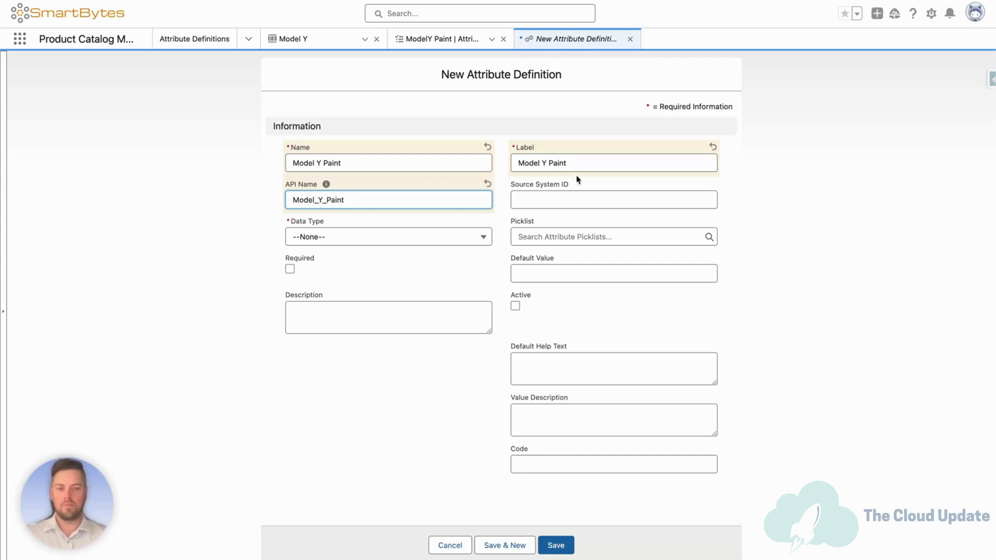
# - Set the attribute's data type to Picklist and link it to the ModelY Paint picklist
pyautogui.click(383, 242)
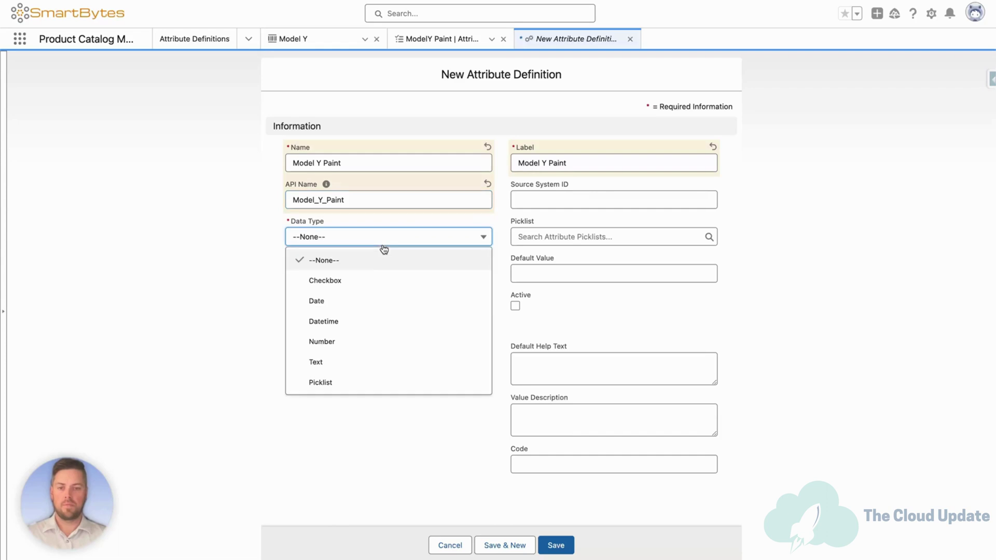
pyautogui.click(341, 377)
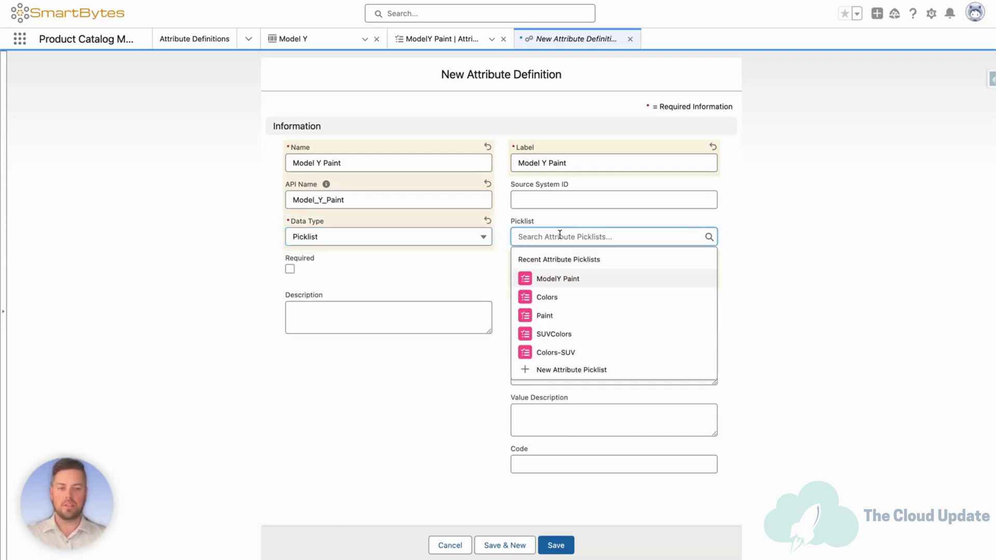
pyautogui.click(571, 283)
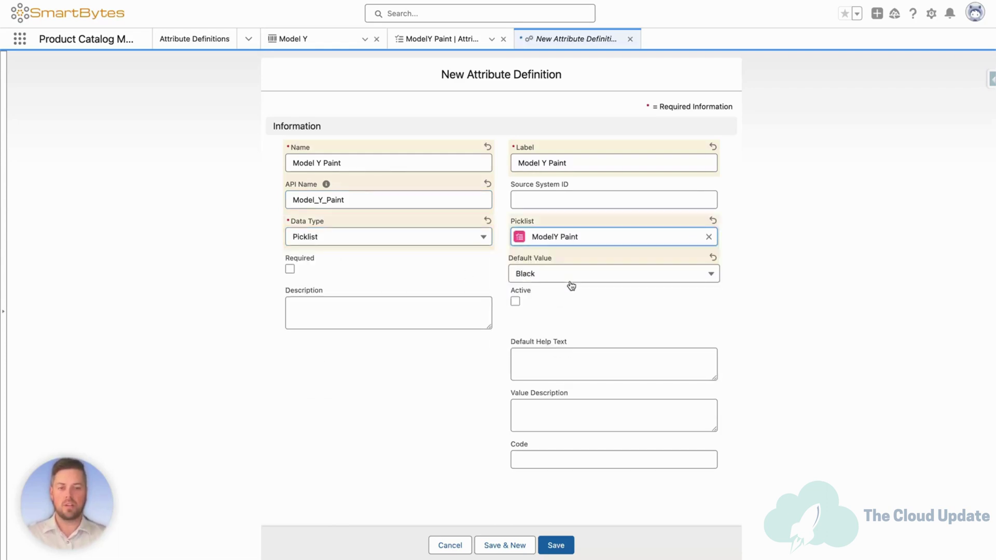
# - Mark the attribute as required and active, keep Black as its default value, and save the attribute definition
pyautogui.click(289, 270)
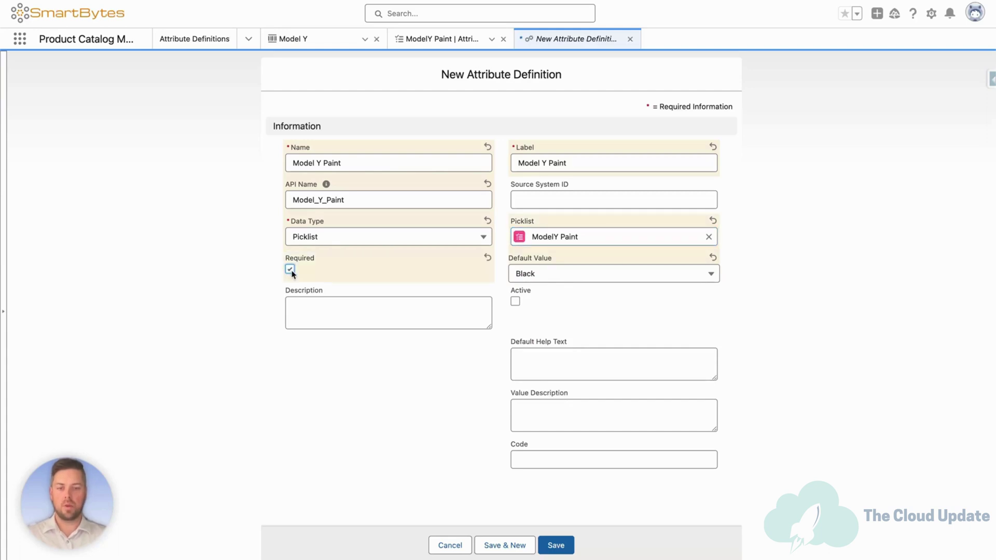
pyautogui.click(516, 302)
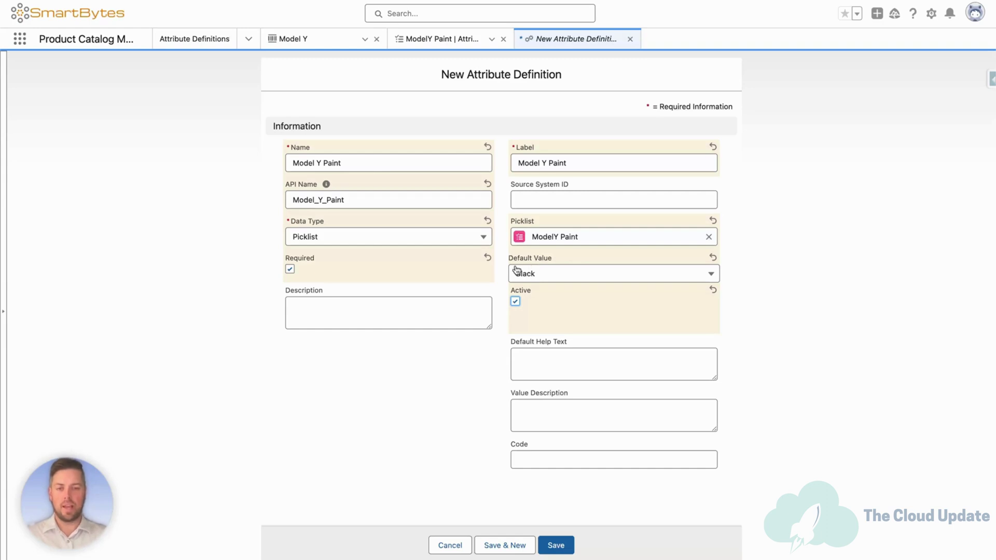
pyautogui.click(549, 279)
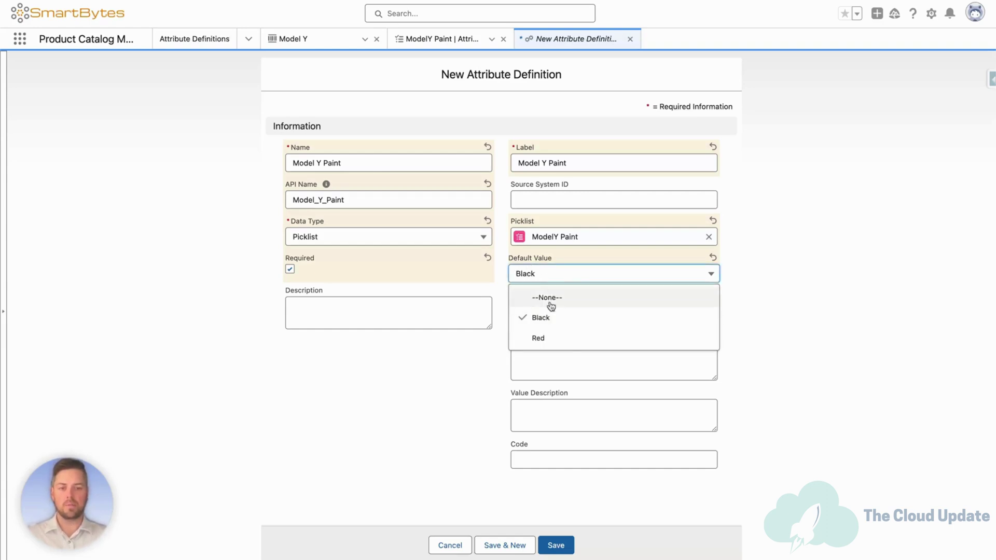
pyautogui.click(829, 261)
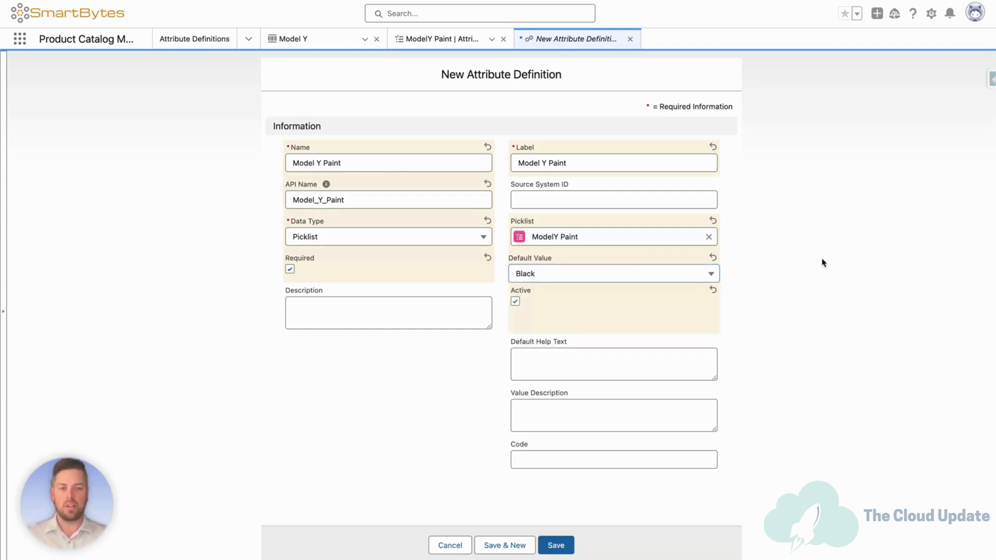
pyautogui.click(555, 545)
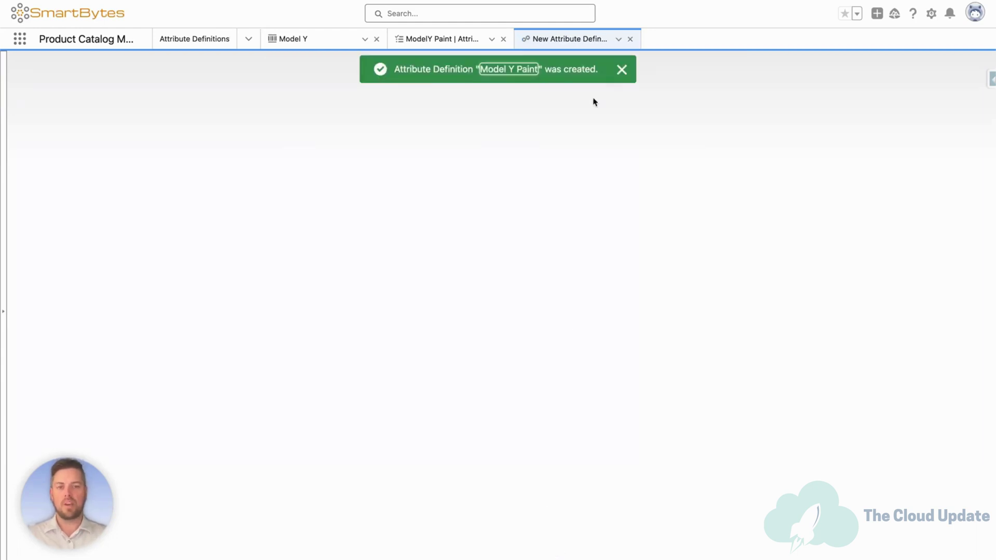
pyautogui.click(622, 70)
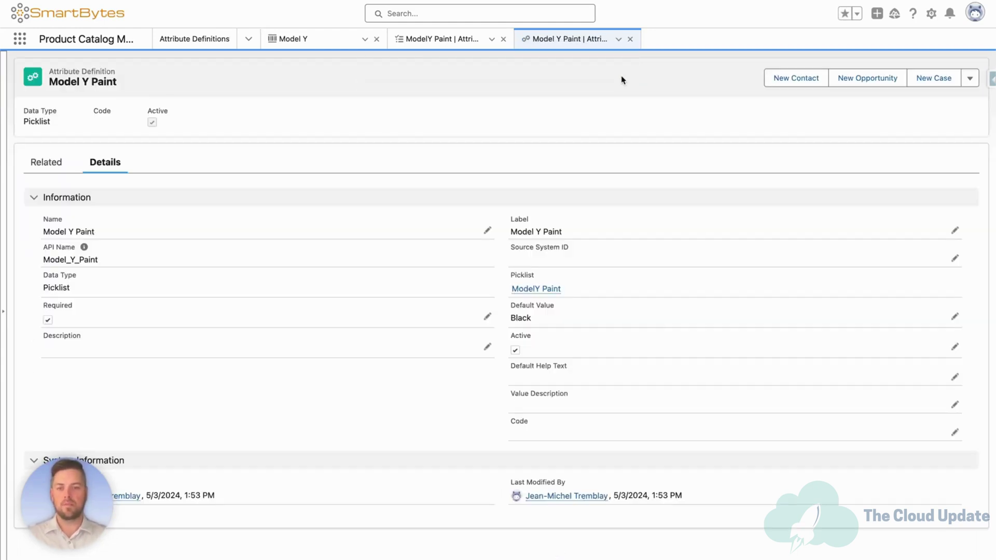
# - Return to the product catalog management home page and open the list of product classifications
pyautogui.click(46, 162)
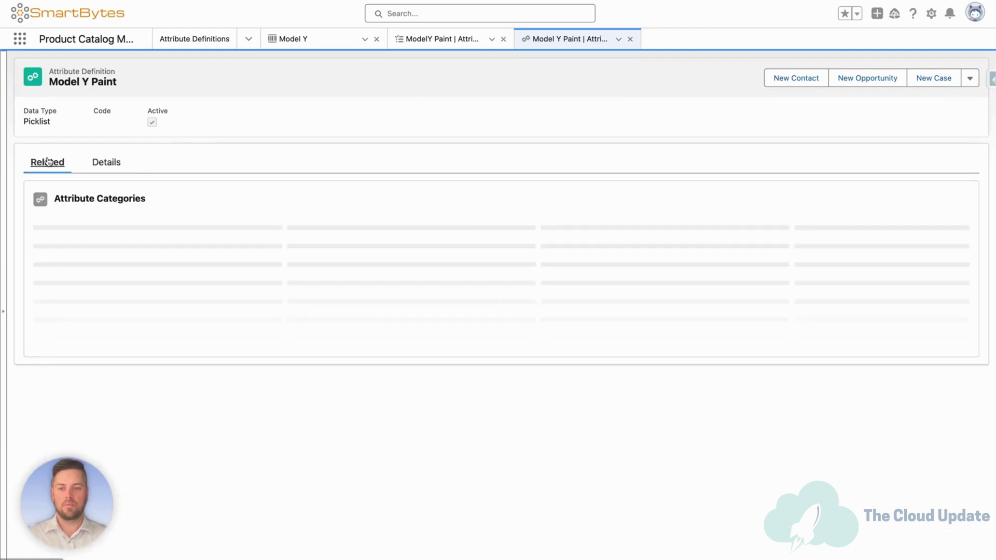
pyautogui.click(248, 40)
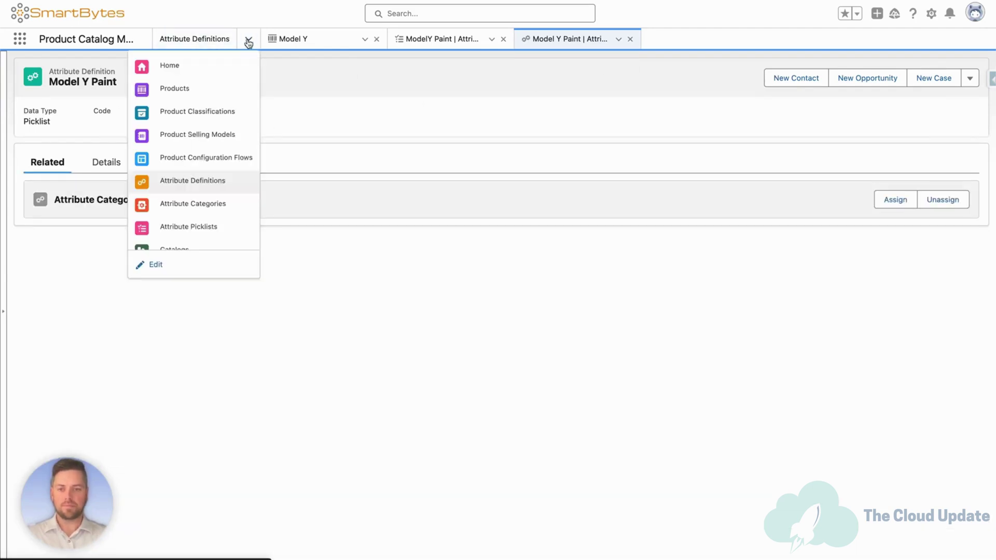
pyautogui.click(171, 65)
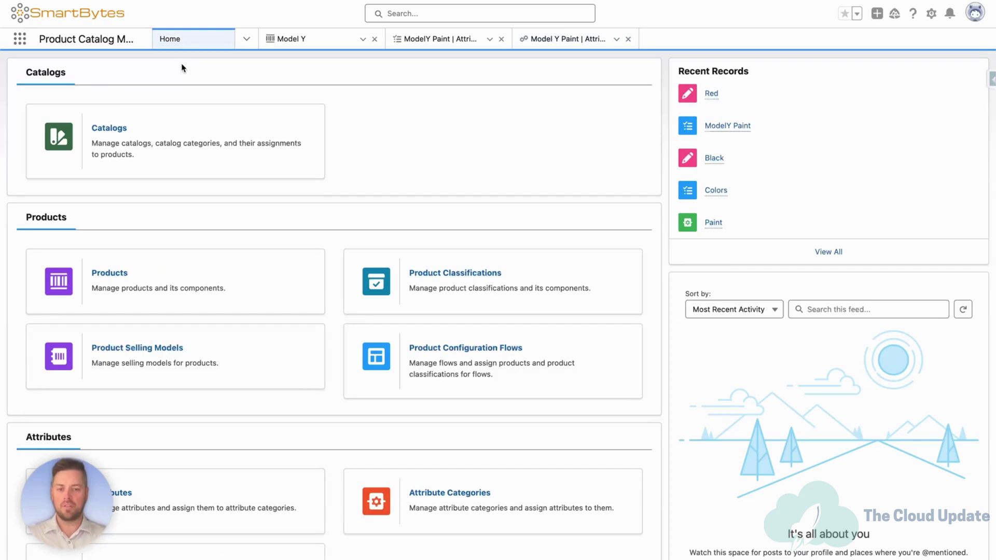
pyautogui.scroll(-5, 231, 356)
pyautogui.scroll(2, 336, 267)
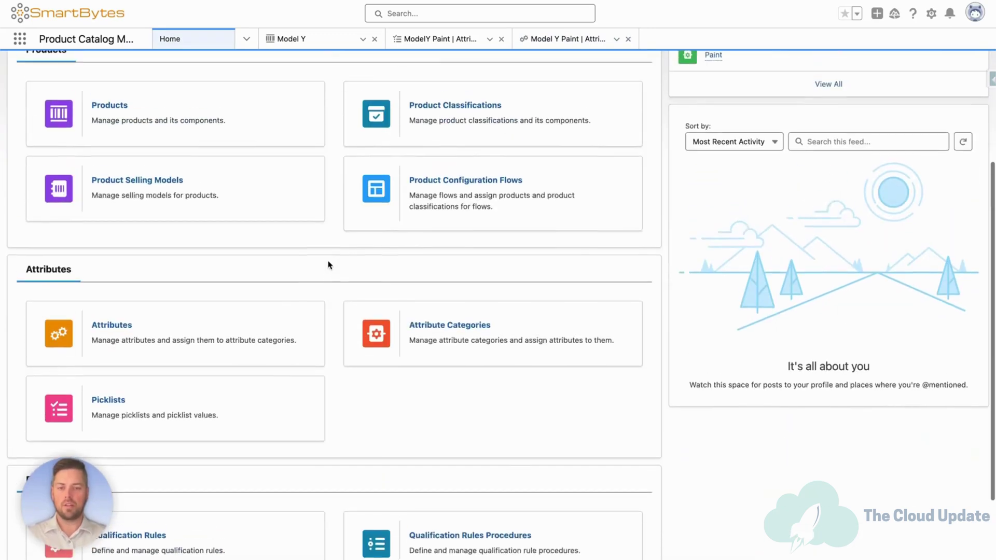
pyautogui.scroll(-1, 328, 265)
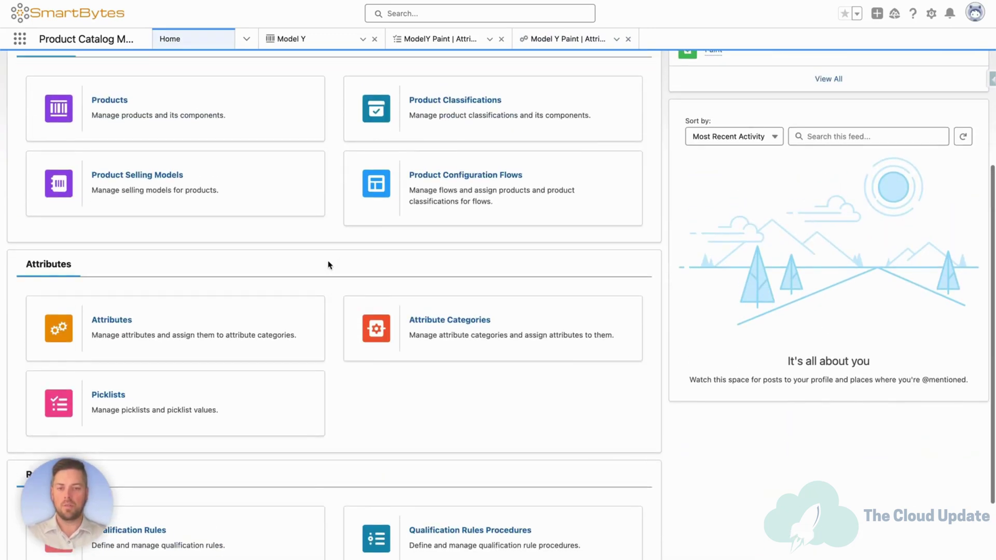
pyautogui.click(466, 118)
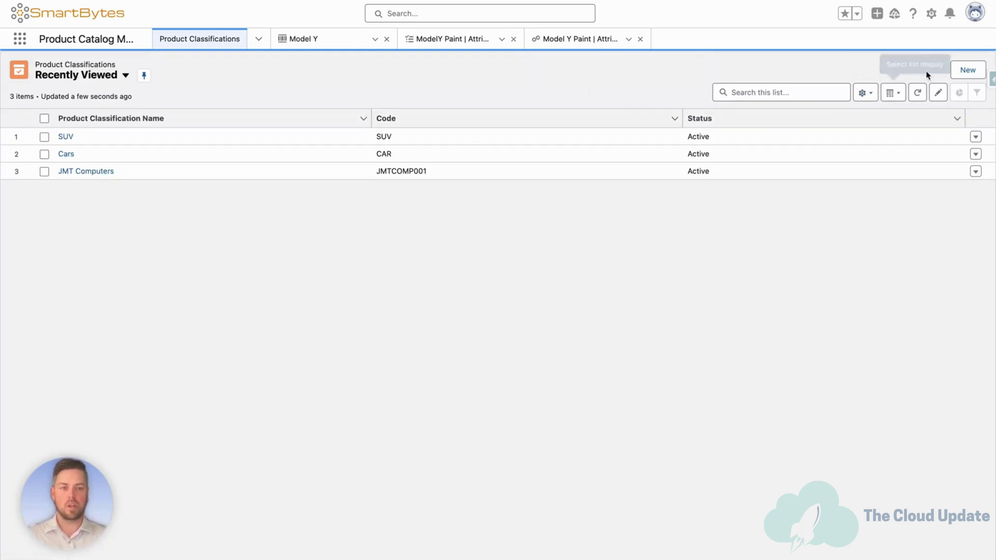
# - Create and save a product classification named Model Y with code MY and status Active
pyautogui.click(966, 72)
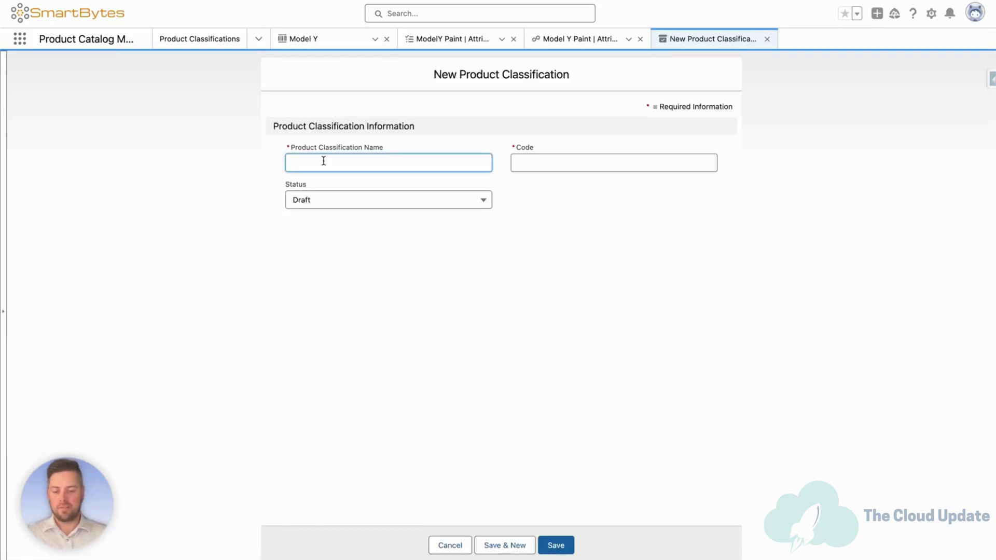
pyautogui.write('Model Y')
pyautogui.click(614, 162)
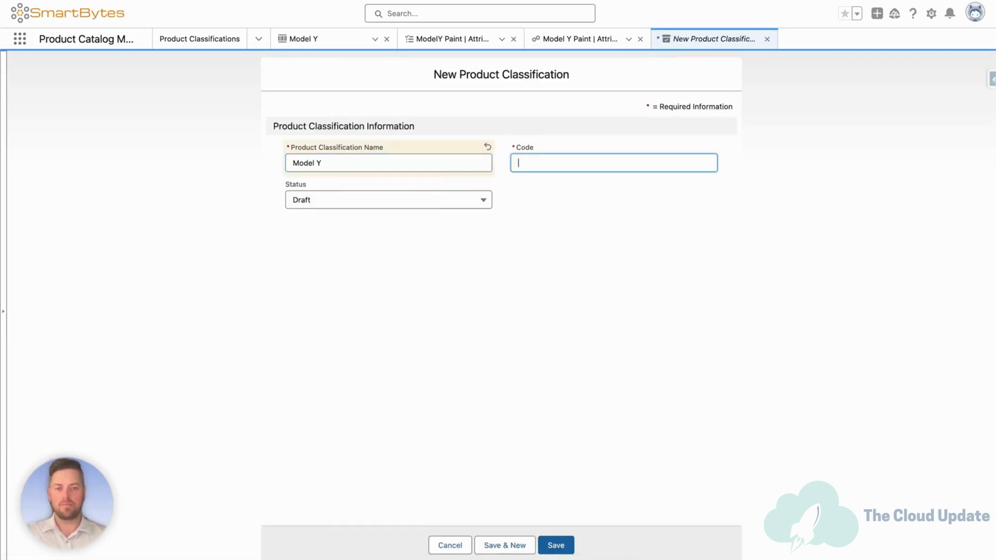
pyautogui.write('MY')
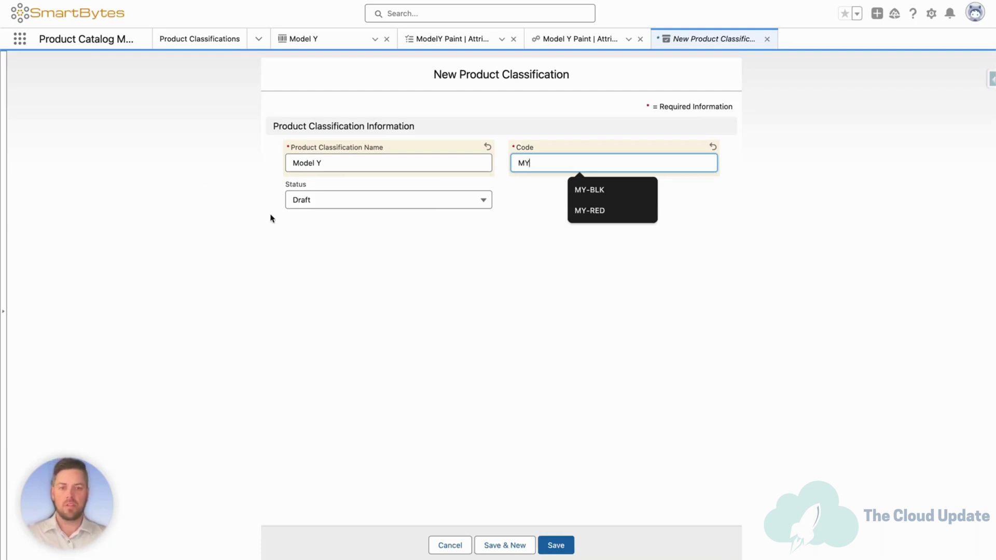
pyautogui.click(314, 203)
pyautogui.click(331, 265)
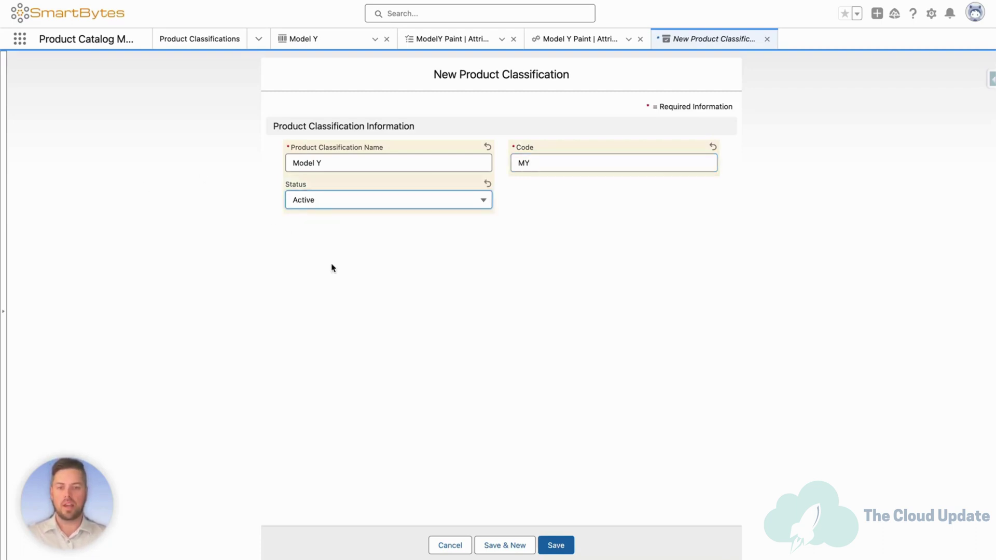
pyautogui.click(555, 545)
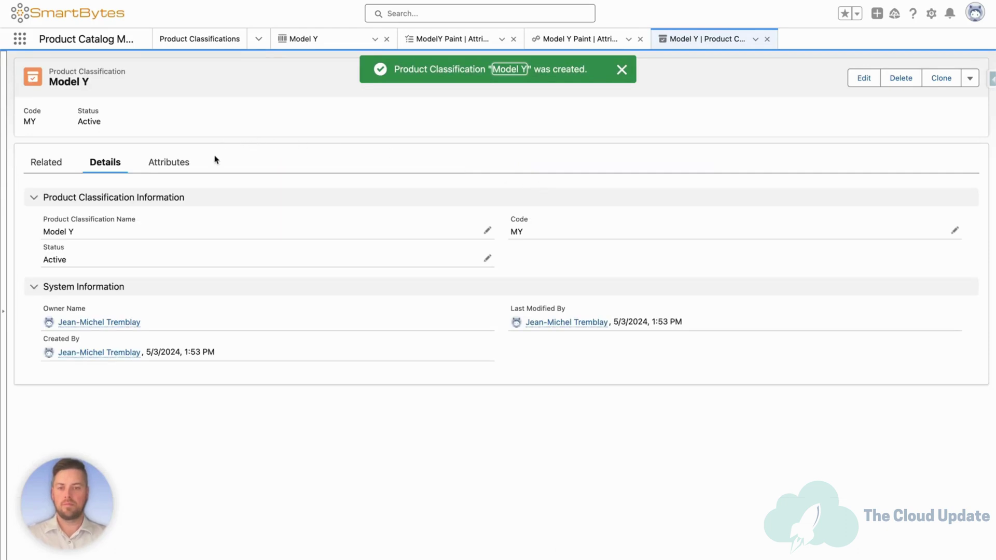
# - Assign the uncategorized Model Y Paint attribute individually to the Model Y product classification
pyautogui.click(169, 163)
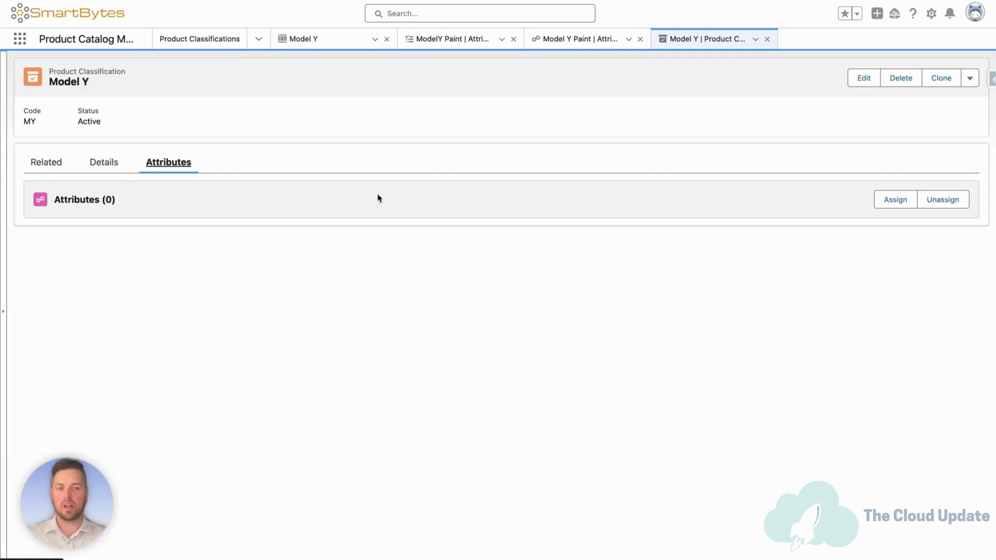
pyautogui.click(896, 200)
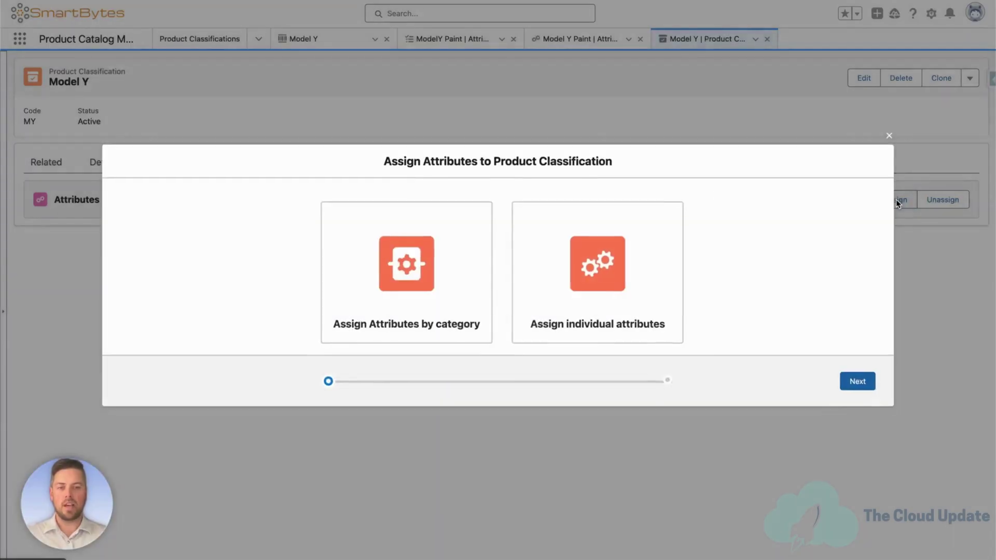
pyautogui.click(587, 292)
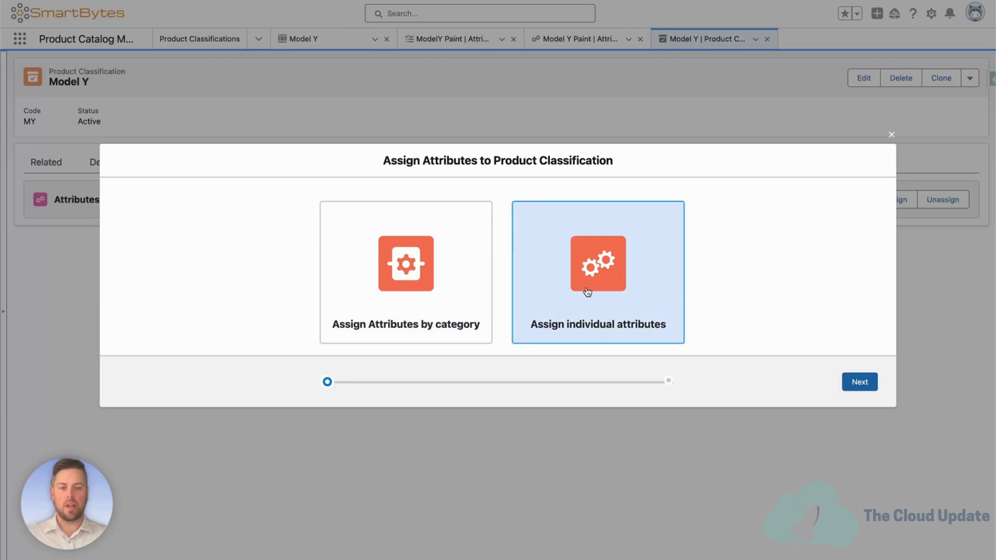
pyautogui.click(860, 382)
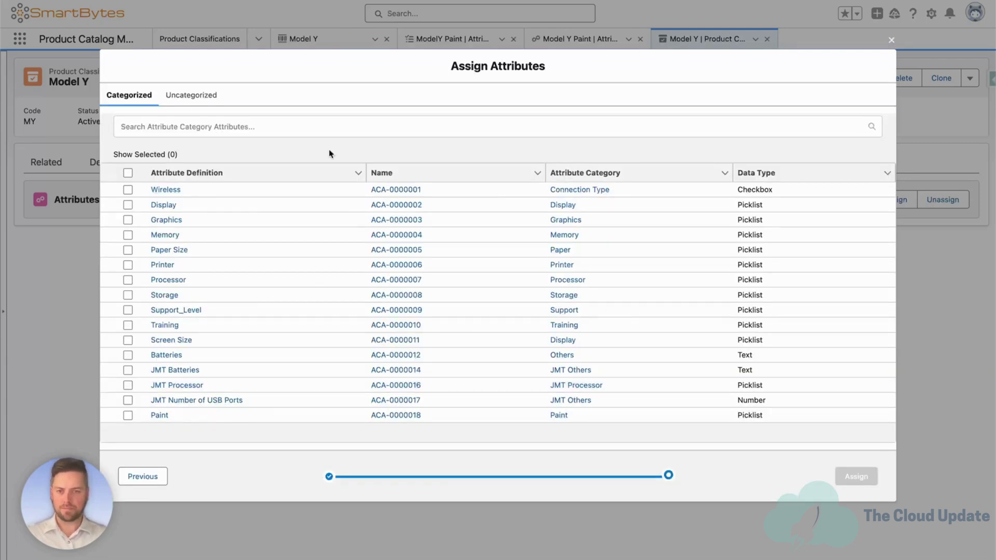
pyautogui.click(192, 97)
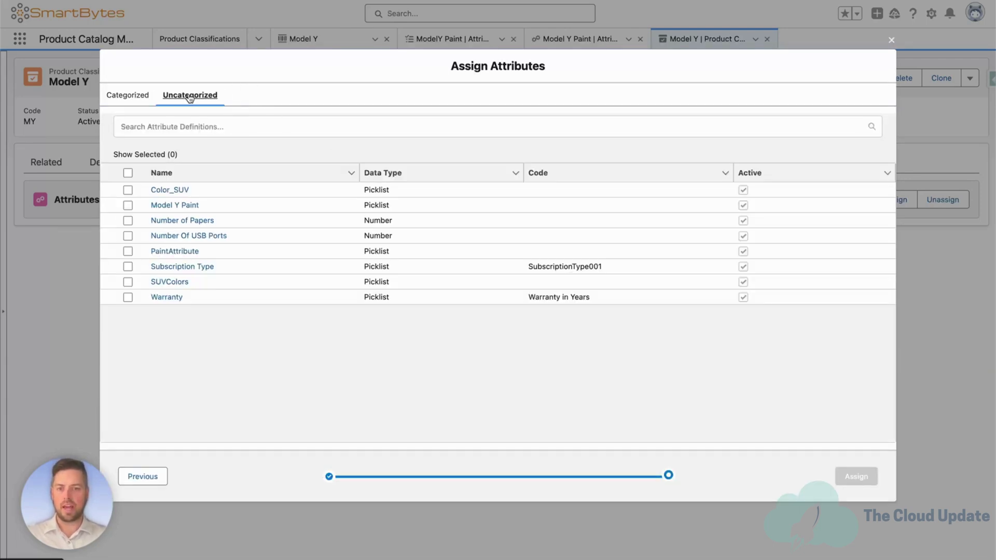
pyautogui.click(127, 206)
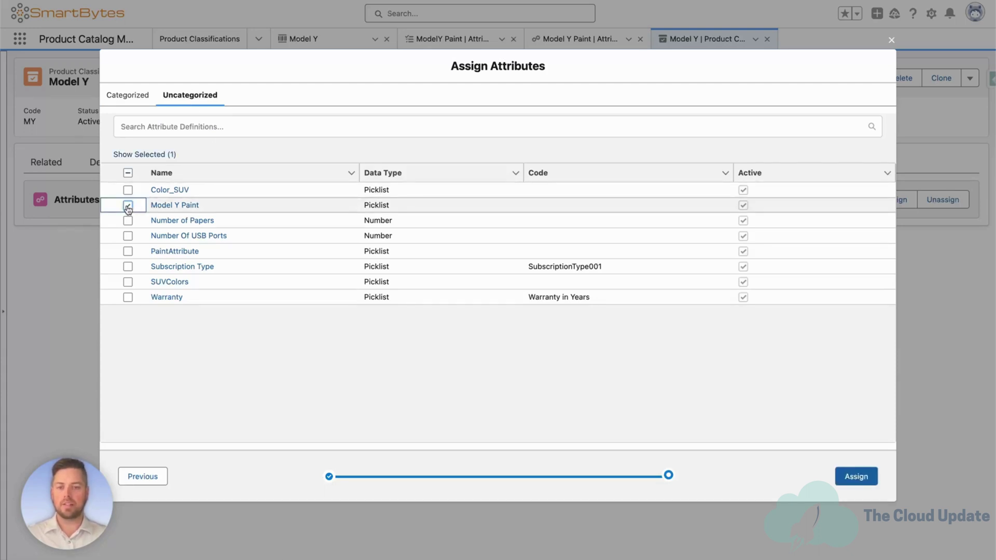
pyautogui.click(863, 477)
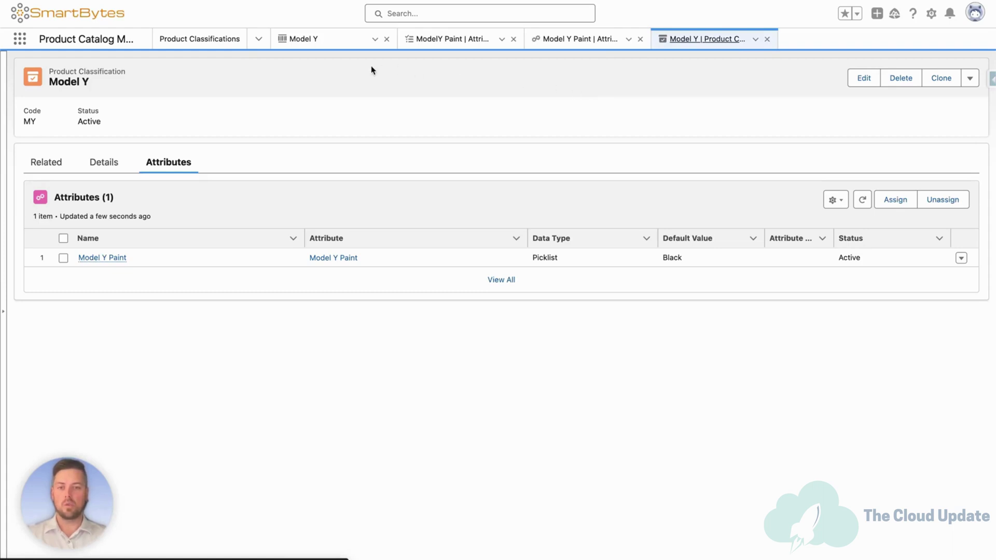
# - Base the Model Y product on the Model Y product classification, save it, and review the product's inherited attributes
pyautogui.click(301, 44)
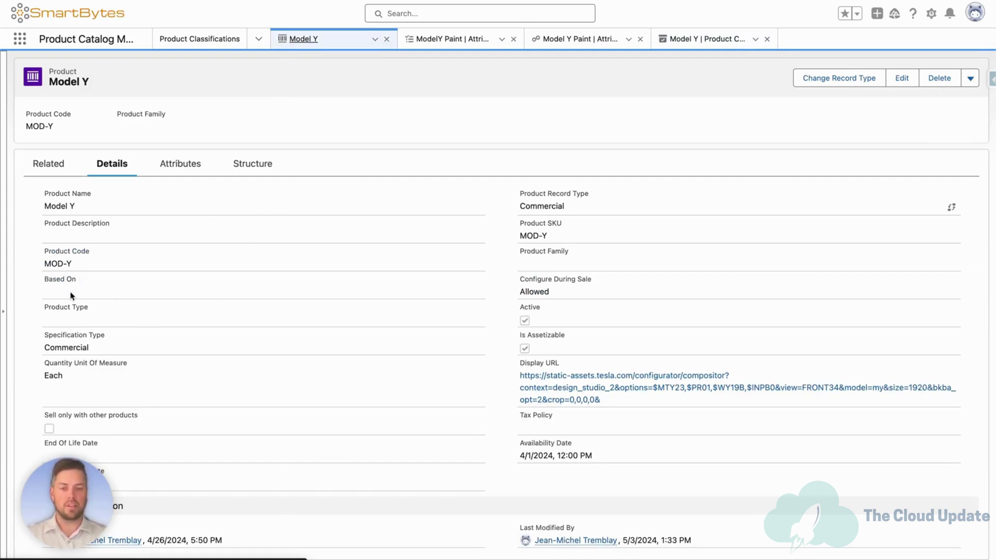
pyautogui.click(902, 81)
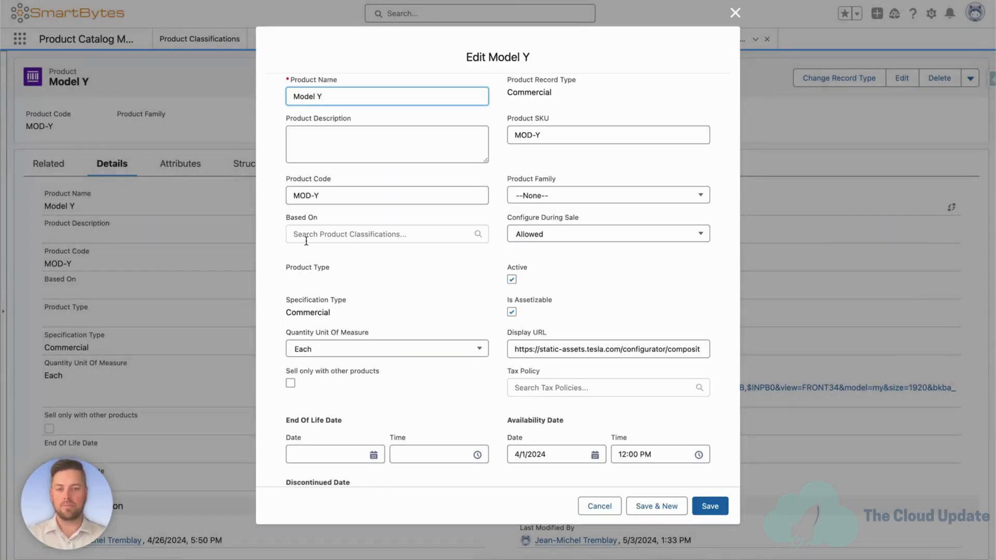
pyautogui.click(299, 236)
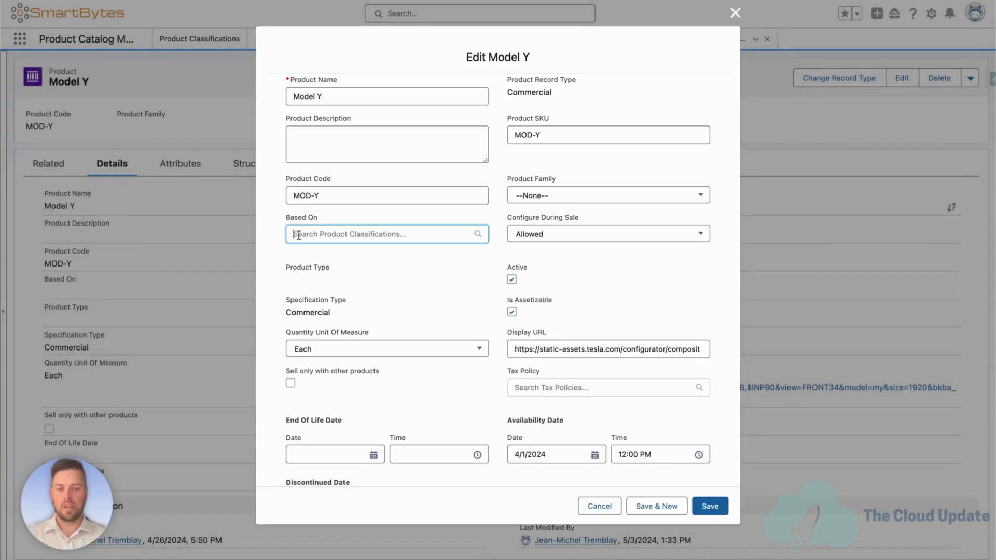
pyautogui.click(346, 237)
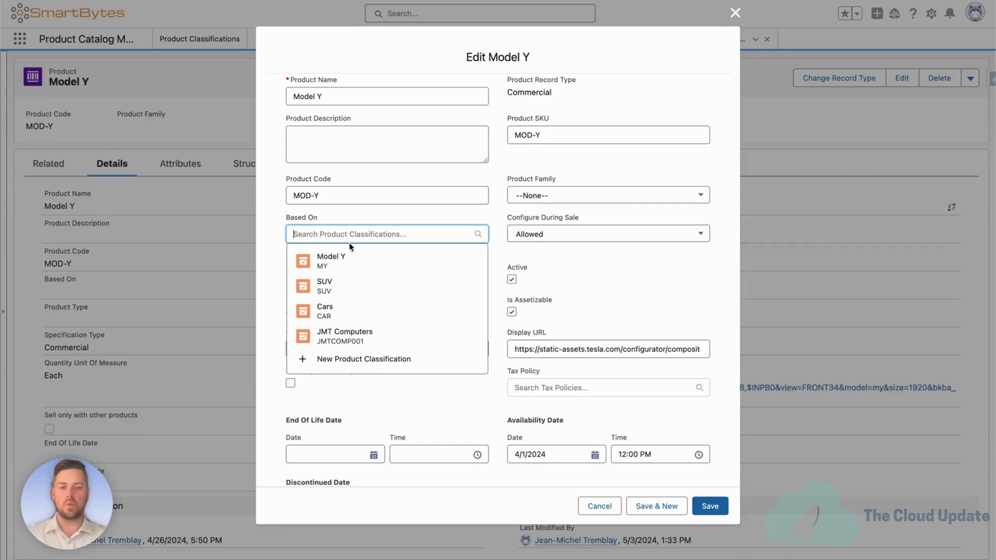
pyautogui.click(327, 261)
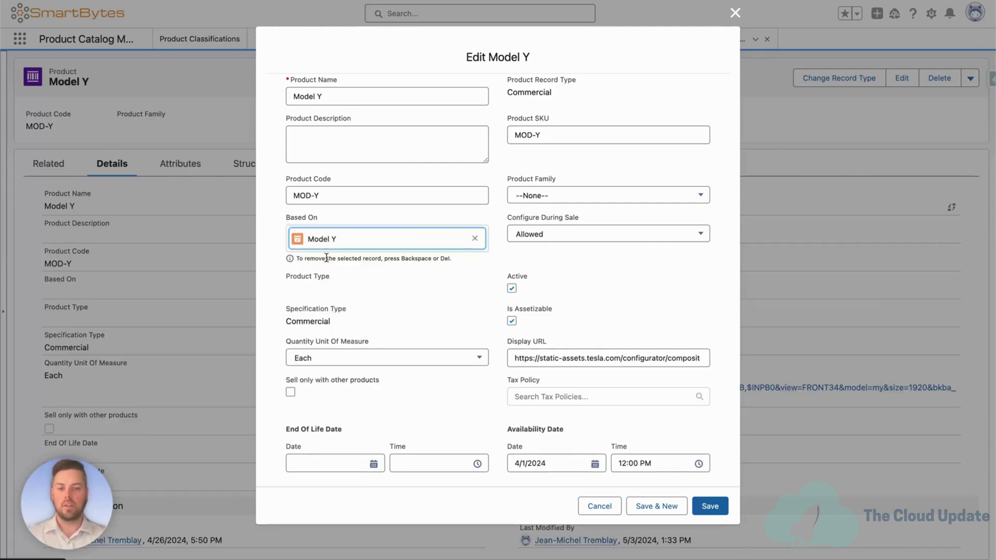
pyautogui.click(710, 506)
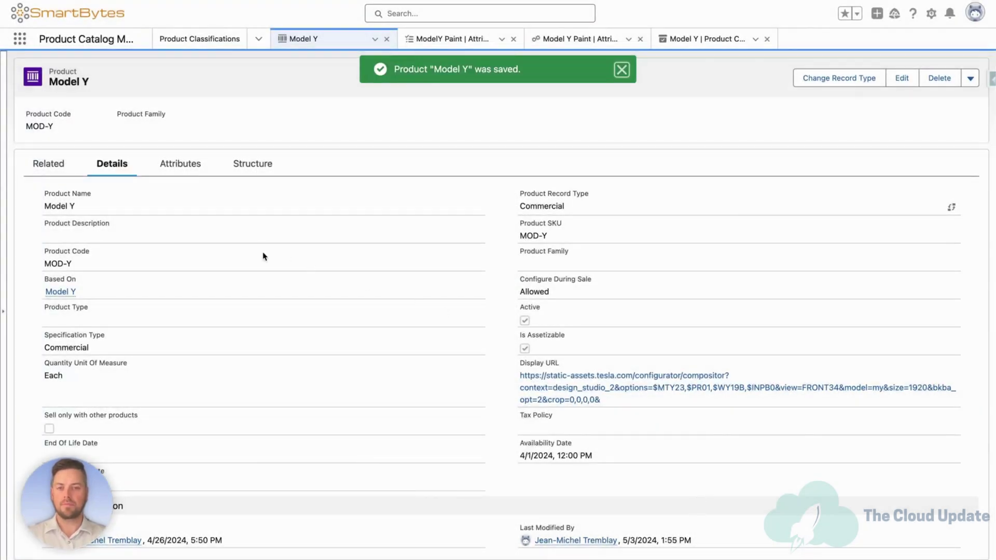
pyautogui.click(178, 165)
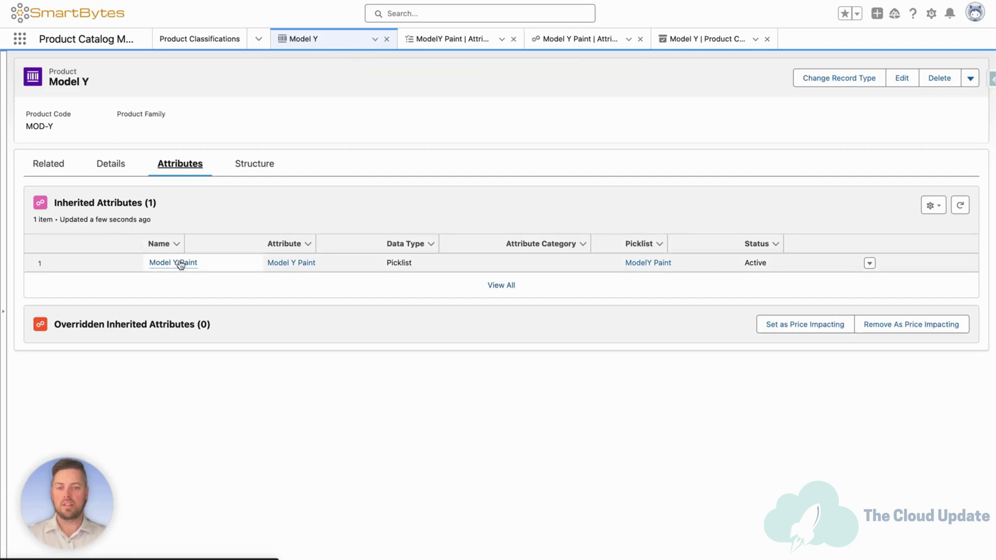
pyautogui.moveTo(180, 265)
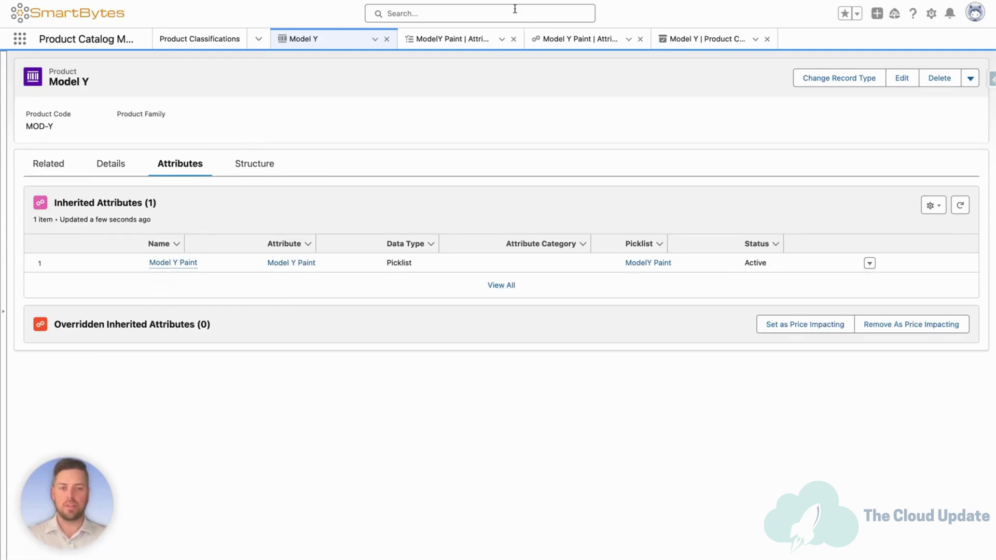
# - Mark the Model Y Paint attribute on the Model Y product classification as price impacting and save it
pyautogui.click(698, 39)
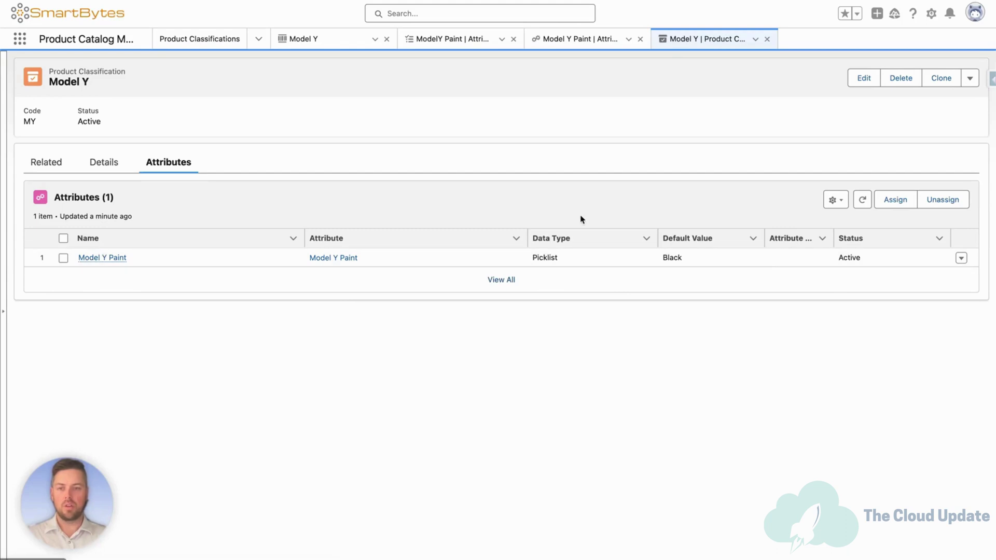
pyautogui.click(961, 259)
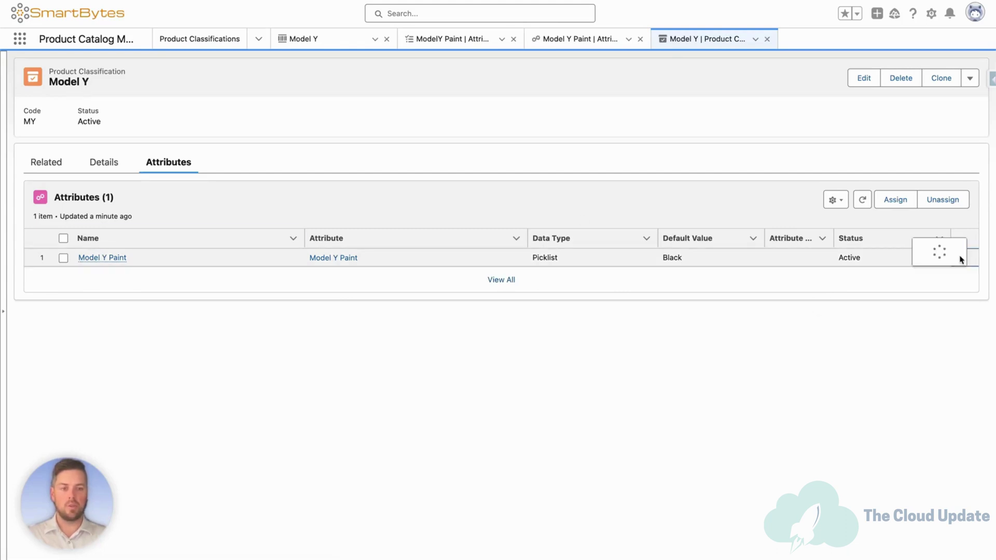
pyautogui.click(937, 231)
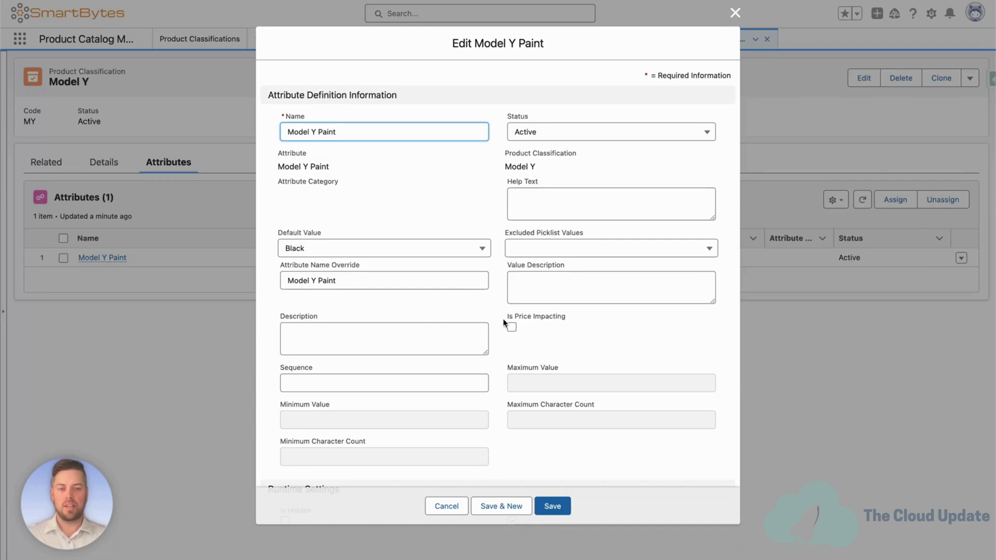
pyautogui.moveTo(503, 321); pyautogui.dragTo(585, 325)
pyautogui.click(512, 327)
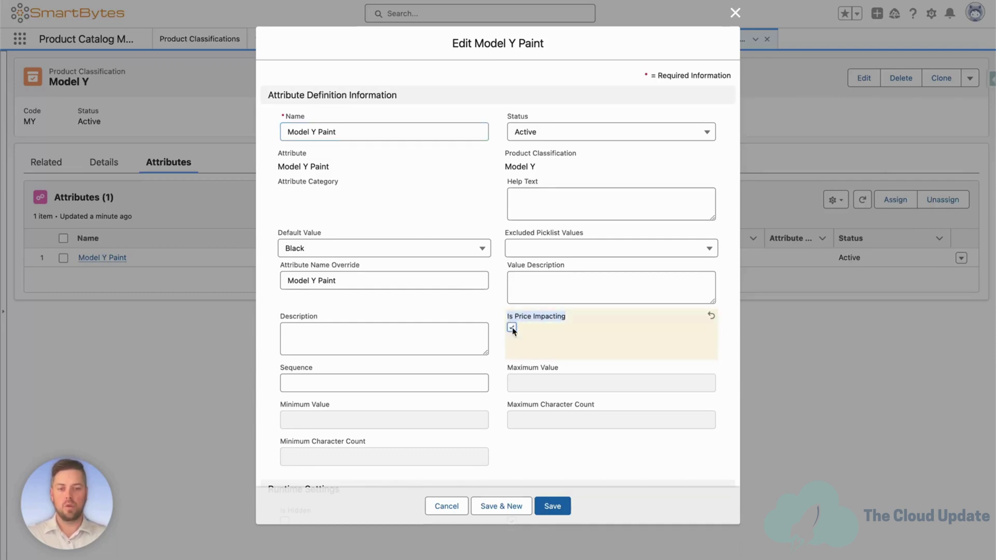
pyautogui.click(553, 506)
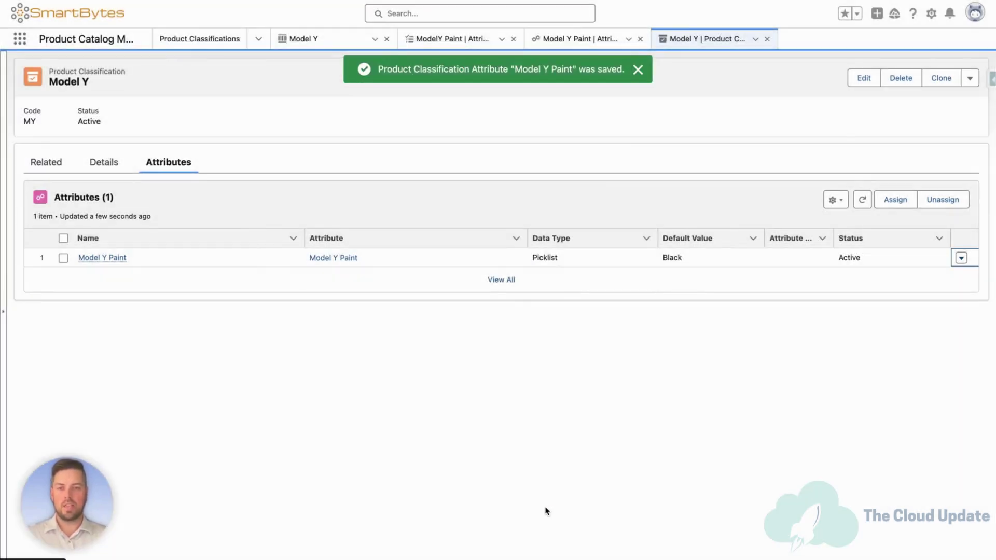
# - Switch to the Price Management app and open the attribute based adjustments of the Standard Attribute Based Adjustment schedule
pyautogui.click(311, 40)
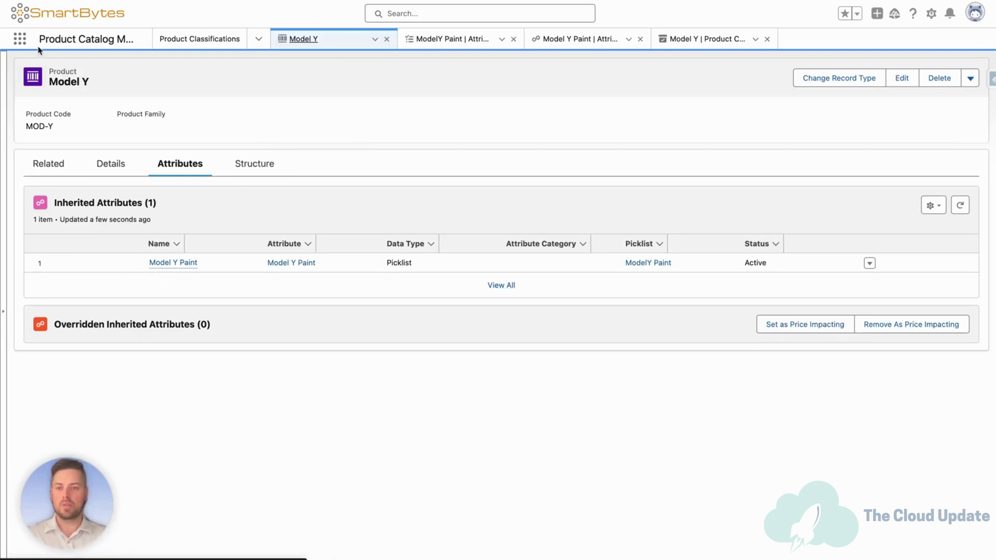
pyautogui.click(18, 43)
pyautogui.write('pric')
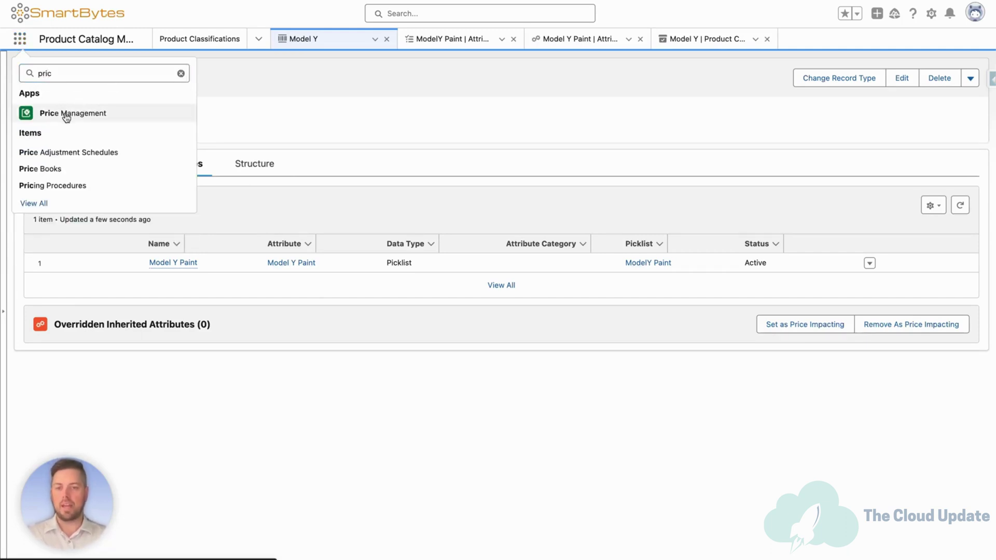
pyautogui.click(66, 116)
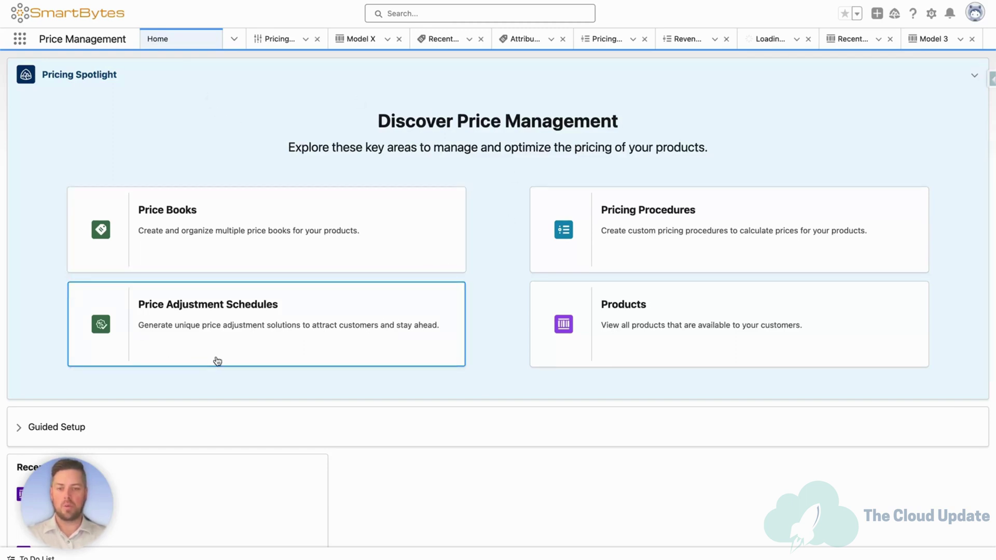
pyautogui.click(208, 314)
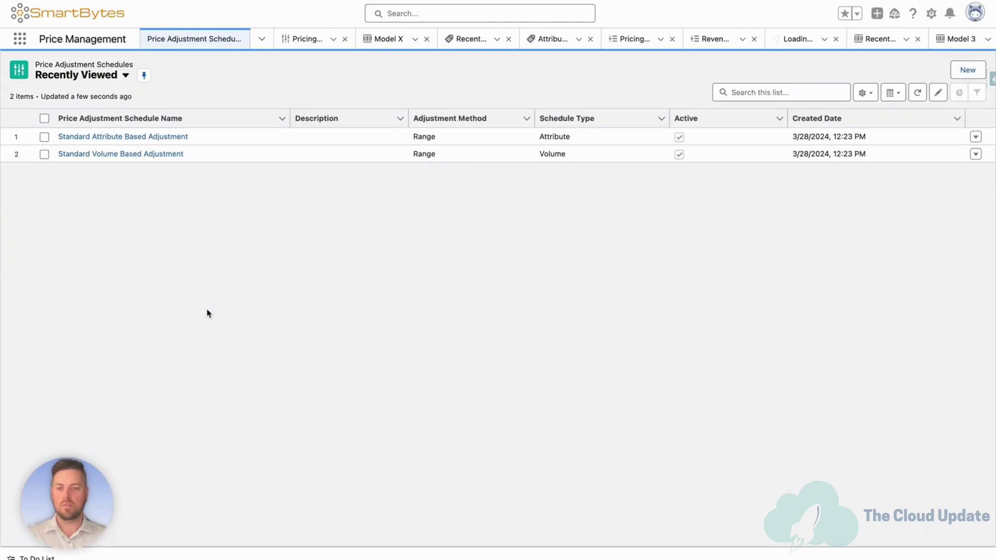
pyautogui.click(112, 138)
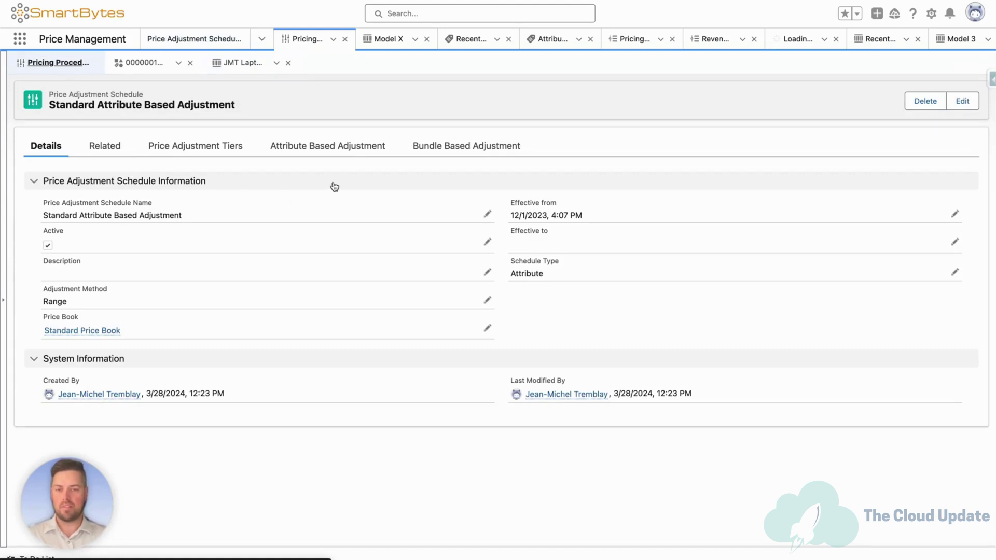
pyautogui.click(336, 156)
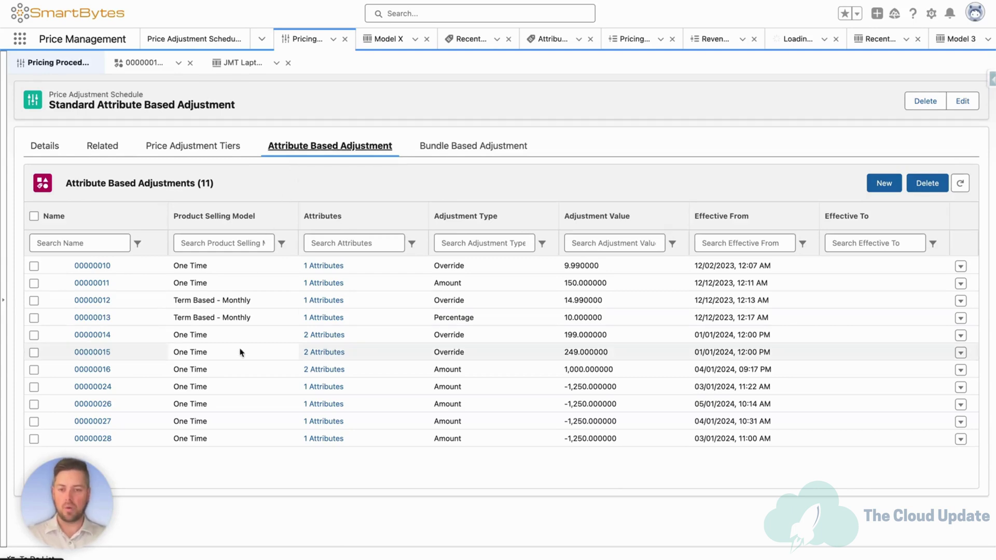
# - Start a new attribute based adjustment for the Model Y product with the One Time product selling model
pyautogui.click(884, 183)
pyautogui.click(390, 232)
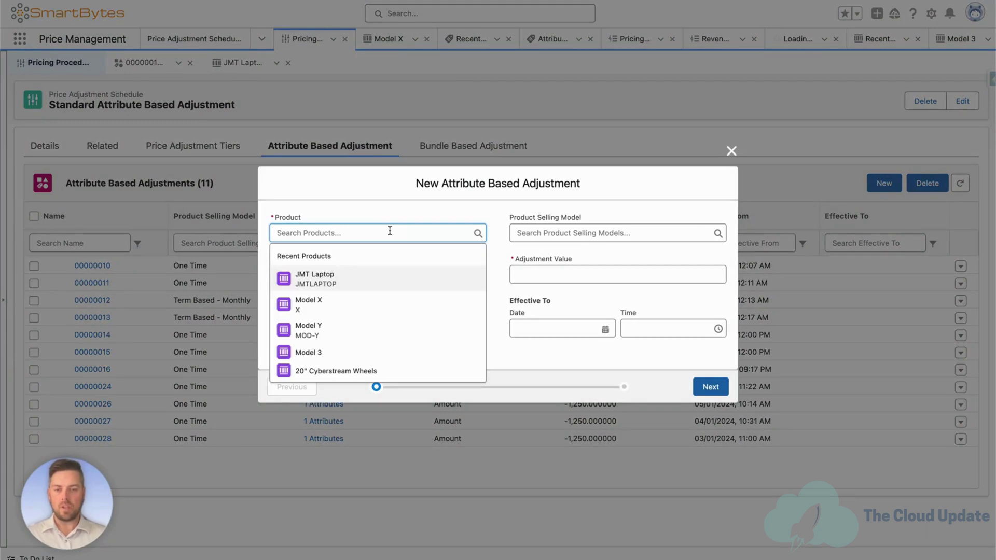
pyautogui.click(335, 330)
pyautogui.click(578, 231)
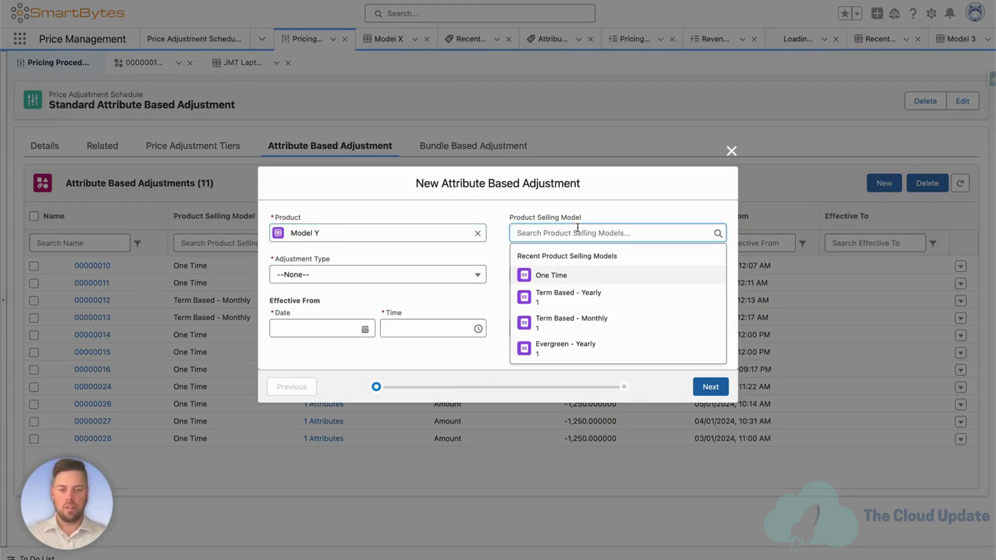
pyautogui.click(557, 277)
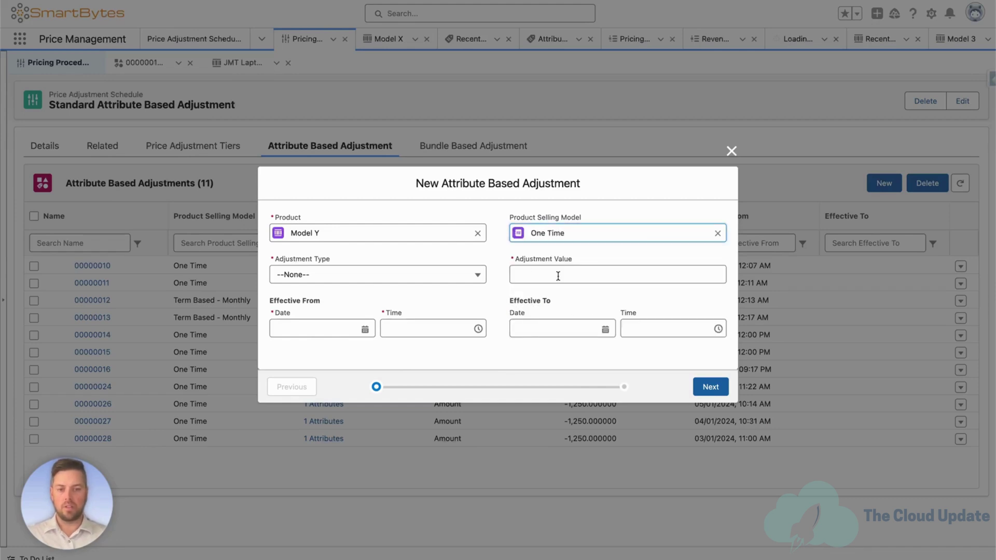
# - Give the adjustment the type Amount, a value of -1250 and an effective-from date of May 1, 2024, and continue to its attribute conditions
pyautogui.click(347, 282)
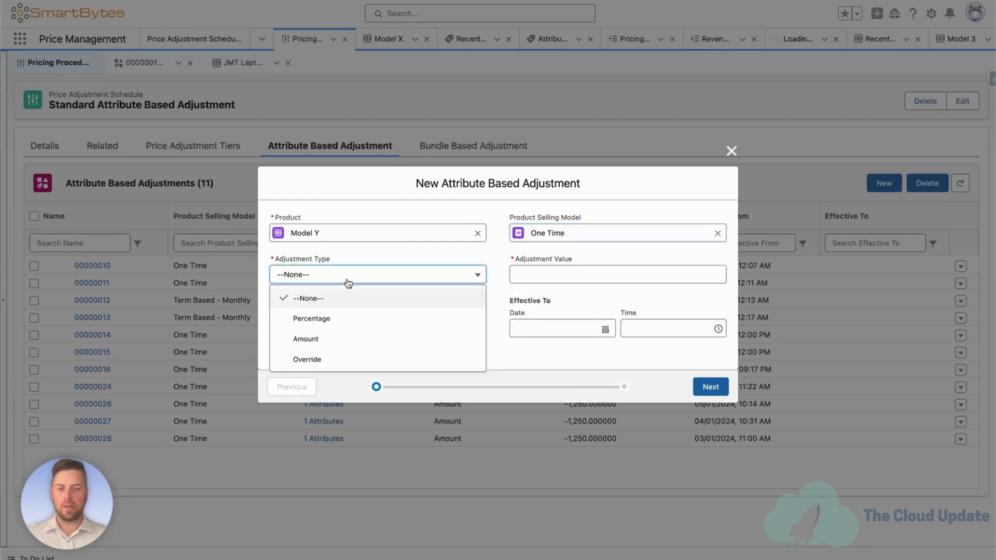
pyautogui.click(332, 342)
pyautogui.click(551, 274)
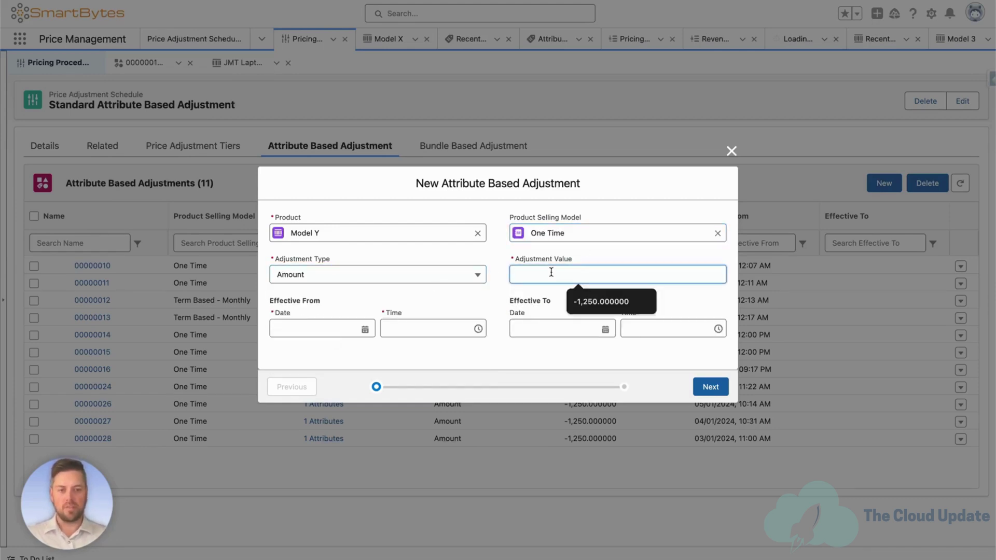
pyautogui.write('-1250')
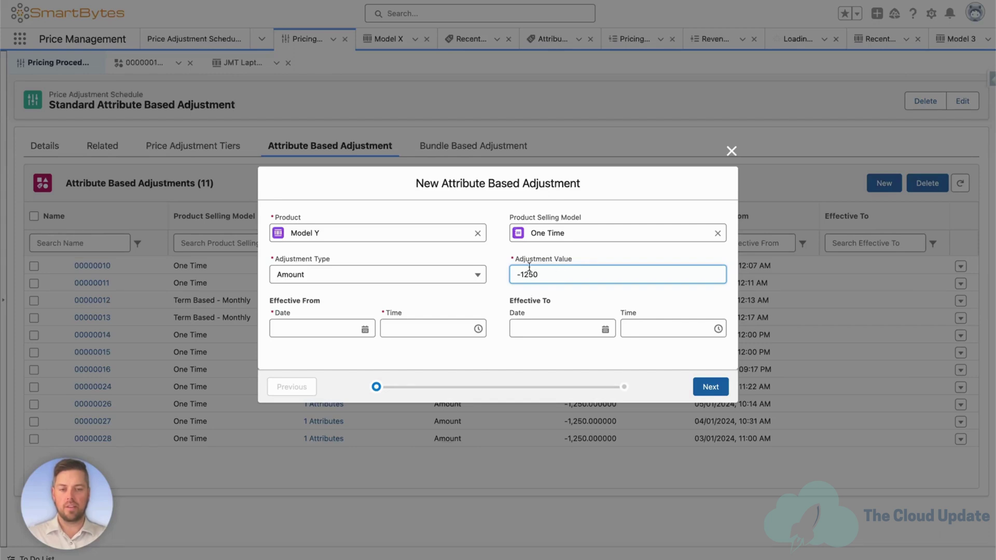
pyautogui.click(313, 328)
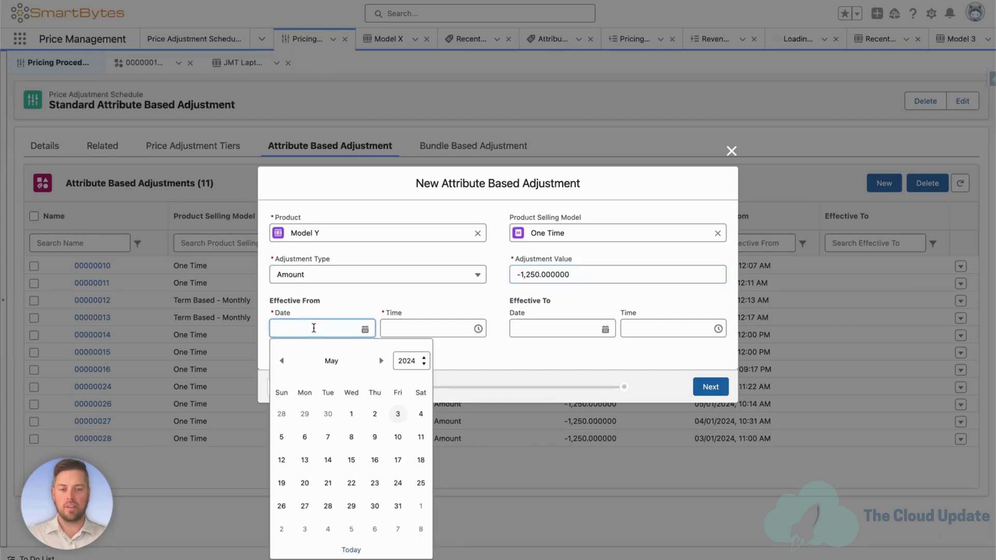
pyautogui.click(351, 420)
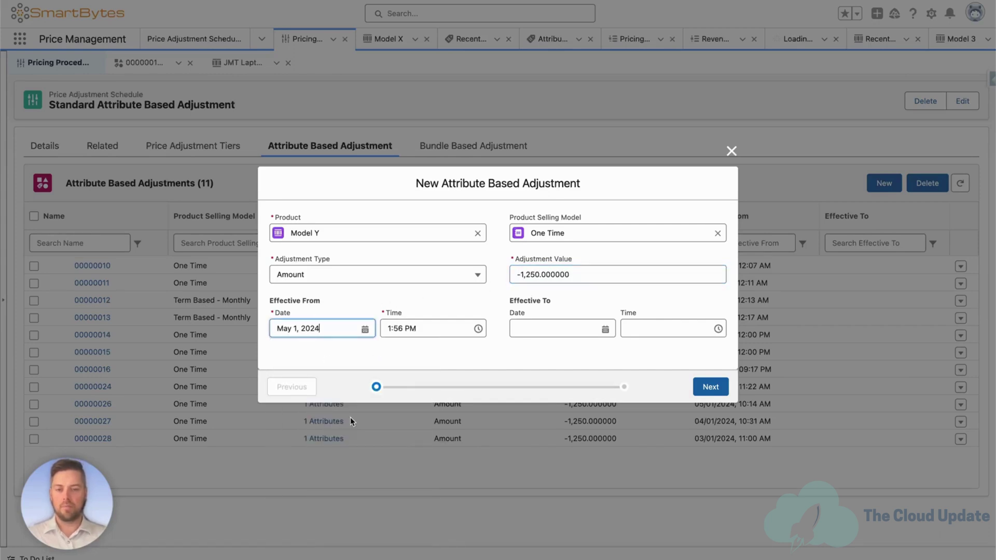
pyautogui.click(714, 386)
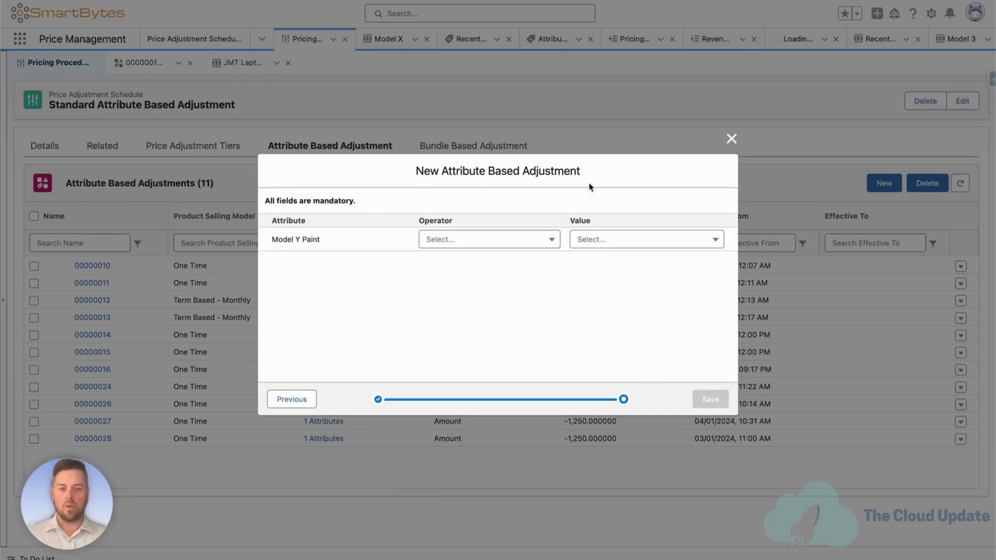
# - Apply the adjustment when Model Y Paint equals Red, save it, and dismiss the notification
pyautogui.click(457, 243)
pyautogui.click(608, 248)
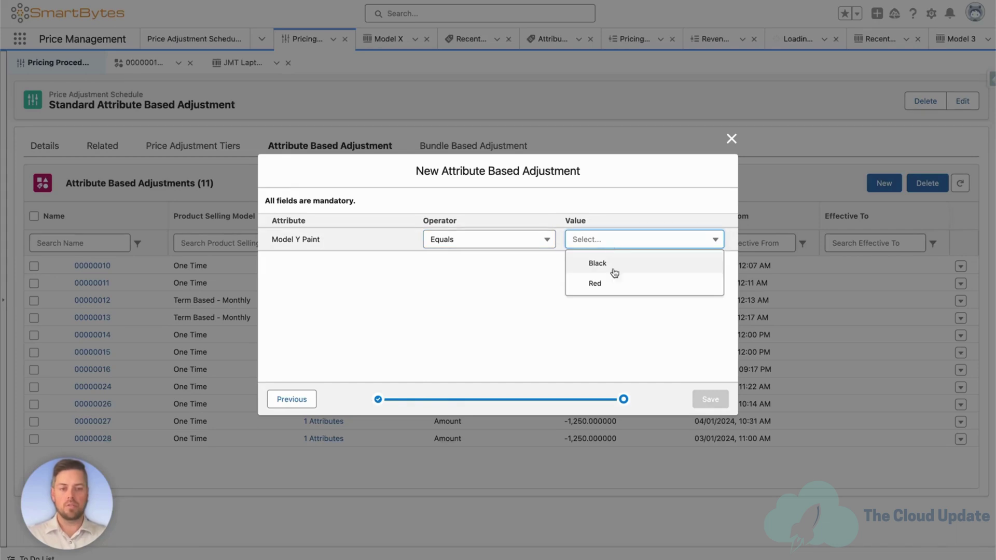
pyautogui.click(610, 280)
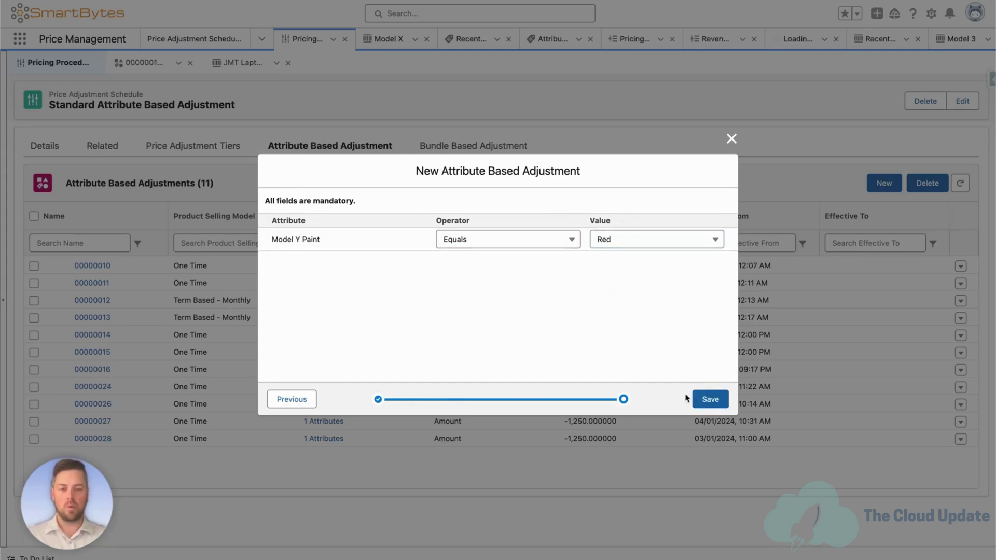
pyautogui.click(715, 402)
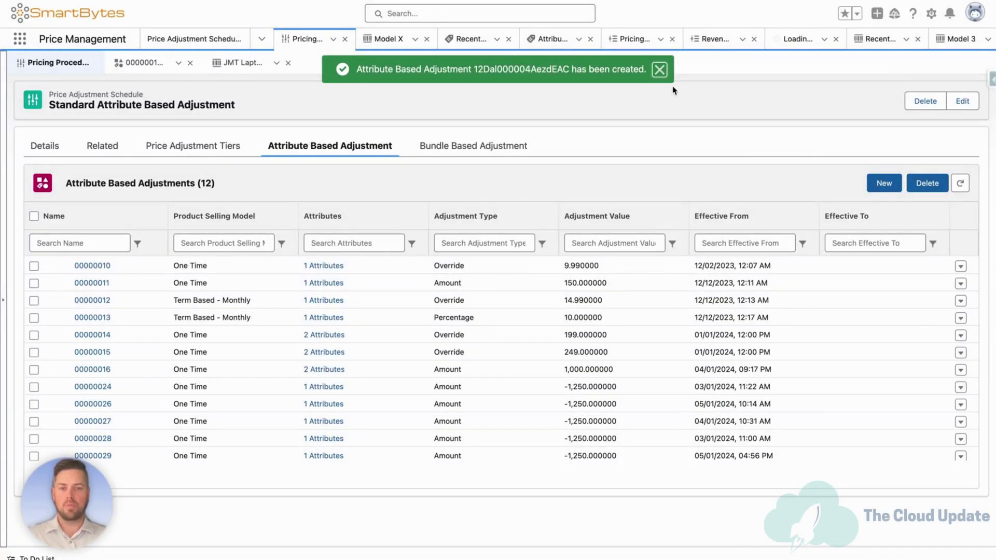
pyautogui.click(660, 70)
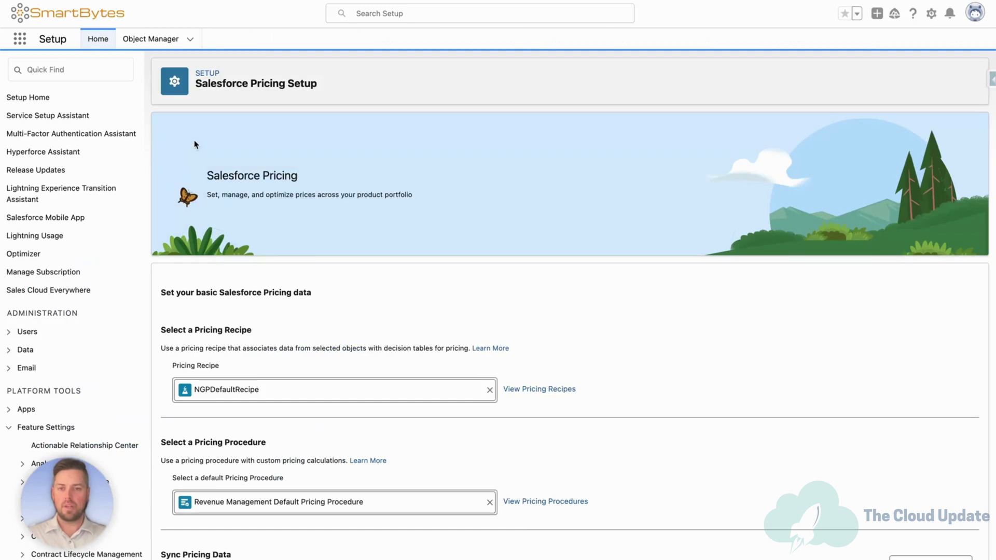
# - Switch to Salesforce Pricing Setup and sync all pricing data into the pricing tables
pyautogui.scroll(-3, 246, 158)
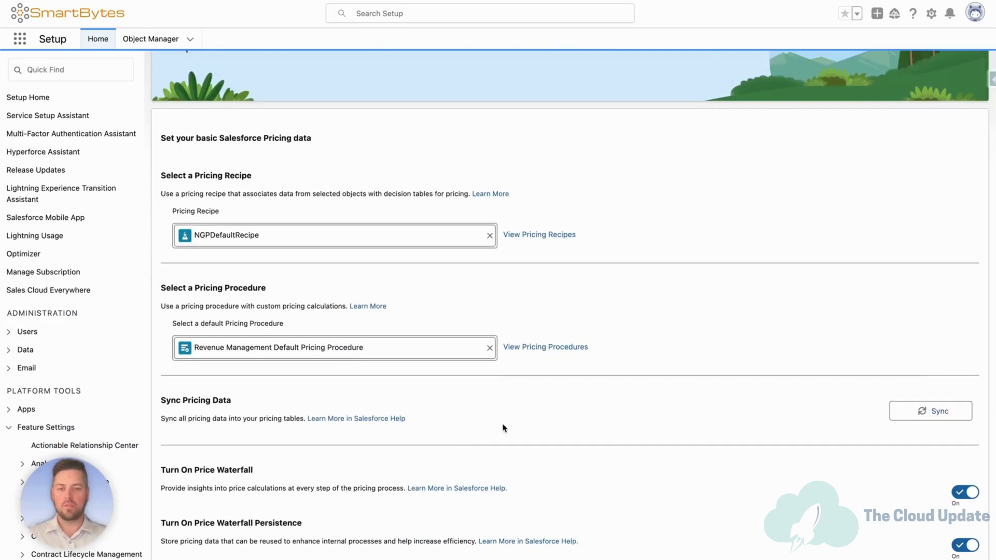
pyautogui.click(929, 413)
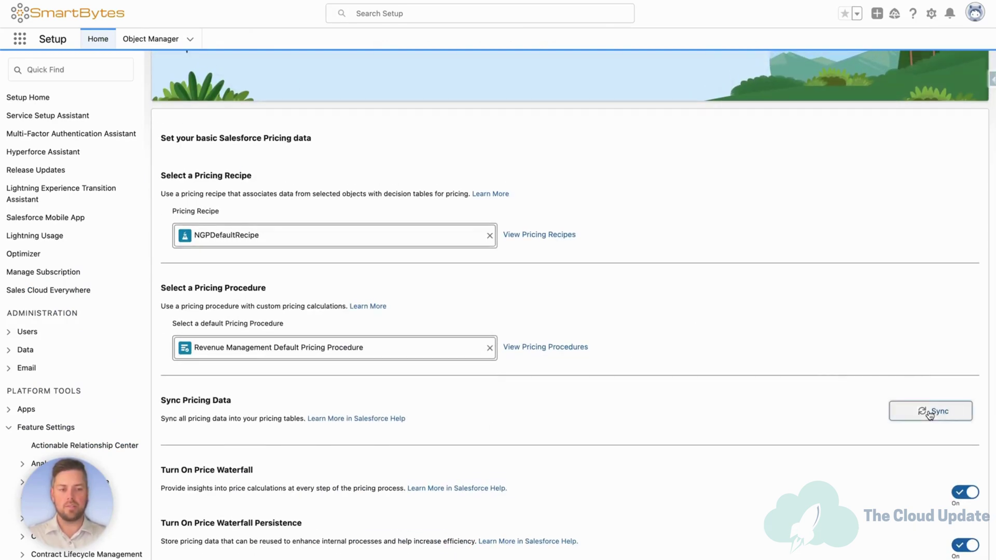
pyautogui.click(590, 308)
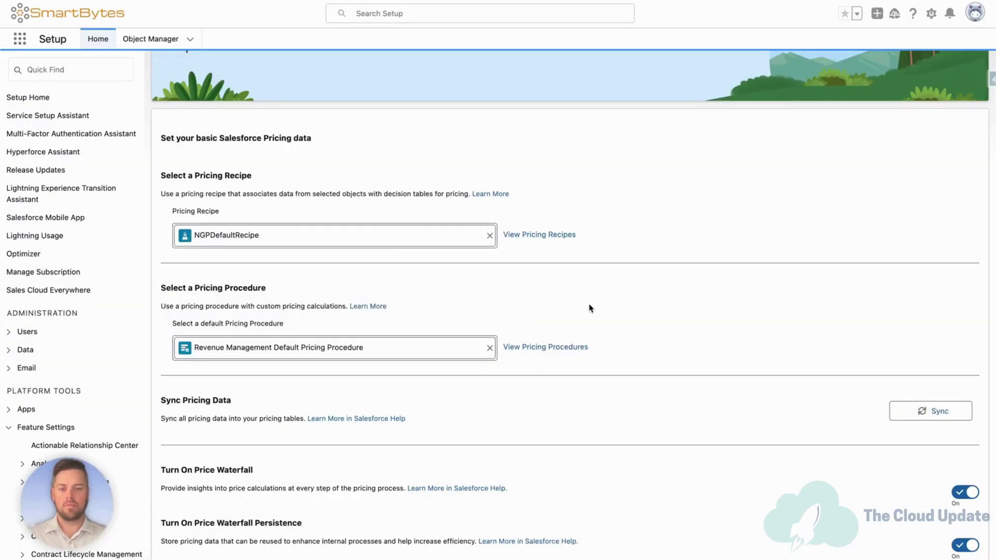
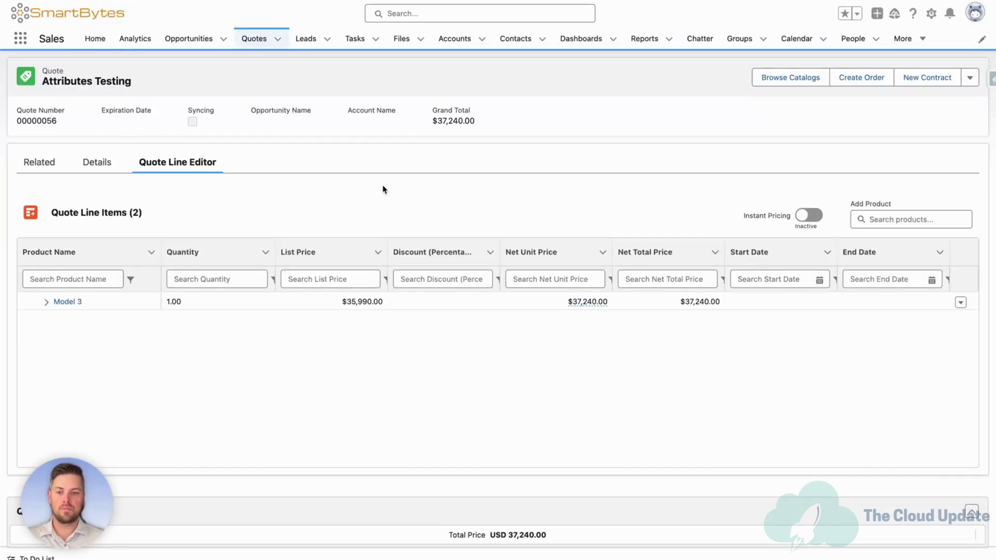
# - From the Attributes Testing quote in the Sales app, browse the 2024 Tesla catalog and open the configuration of Model Y
pyautogui.click(779, 72)
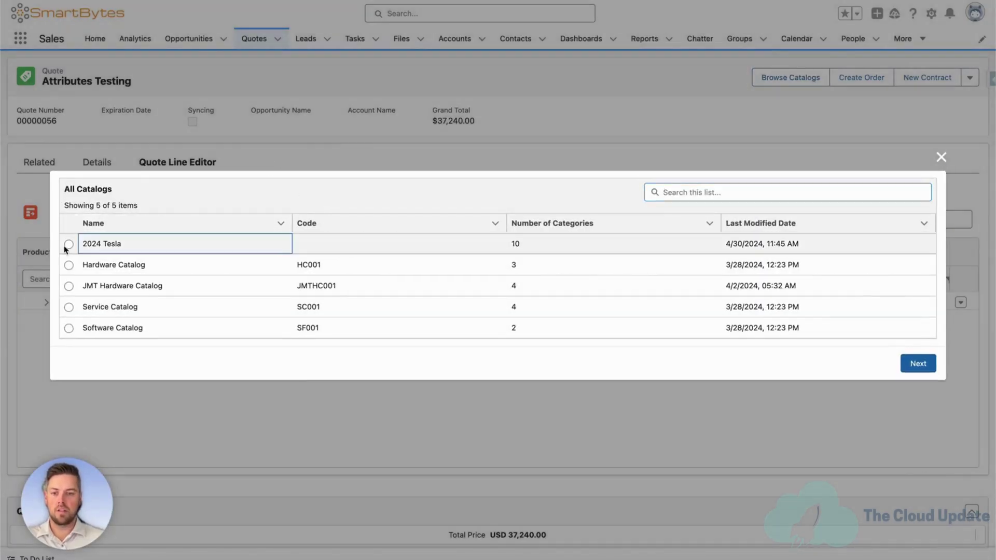
pyautogui.click(69, 244)
pyautogui.click(919, 364)
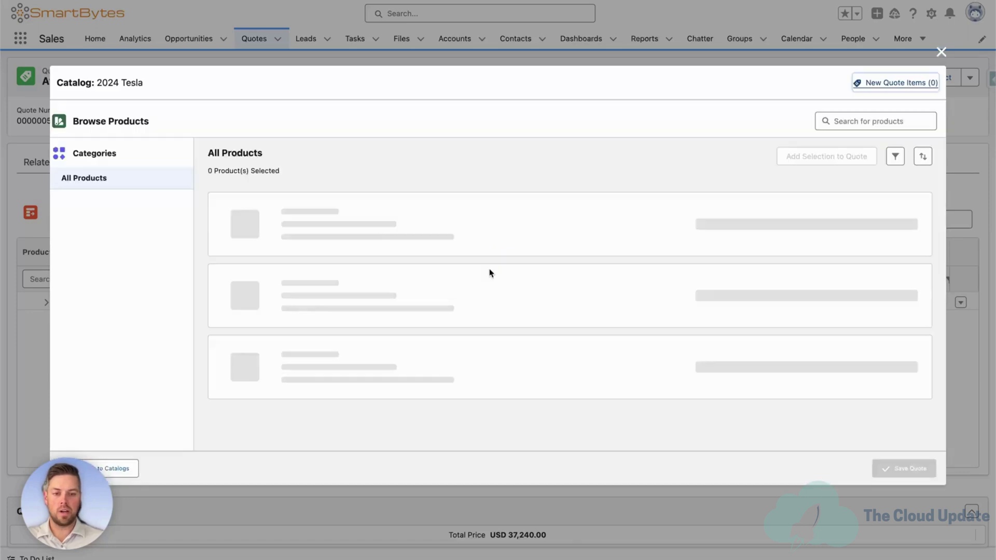
pyautogui.scroll(-3, 418, 334)
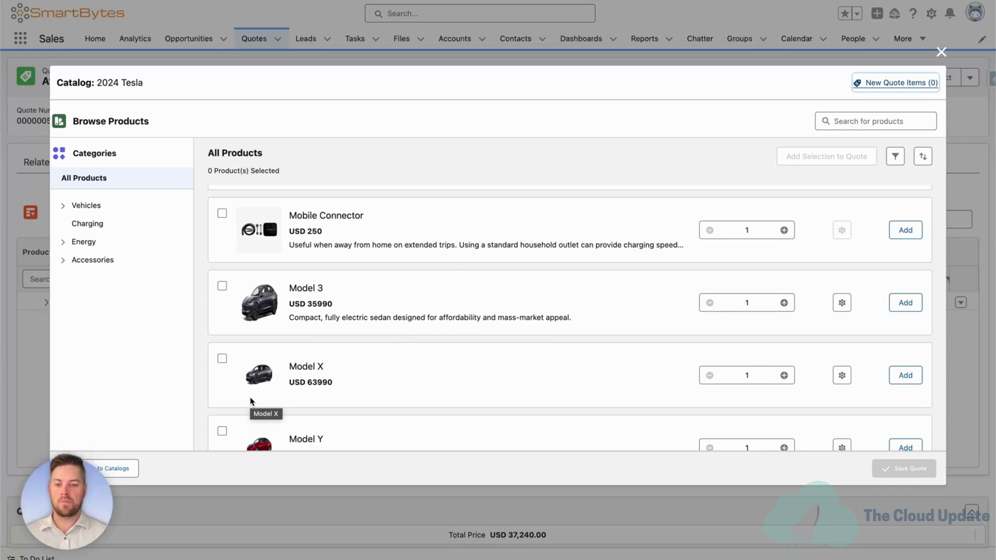
pyautogui.scroll(-2, 245, 415)
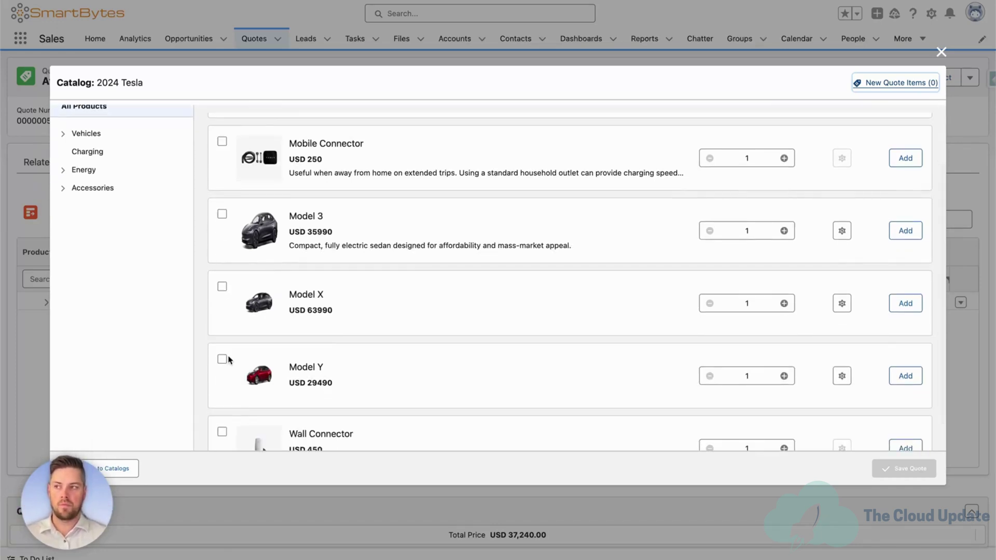
pyautogui.scroll(-1, 228, 358)
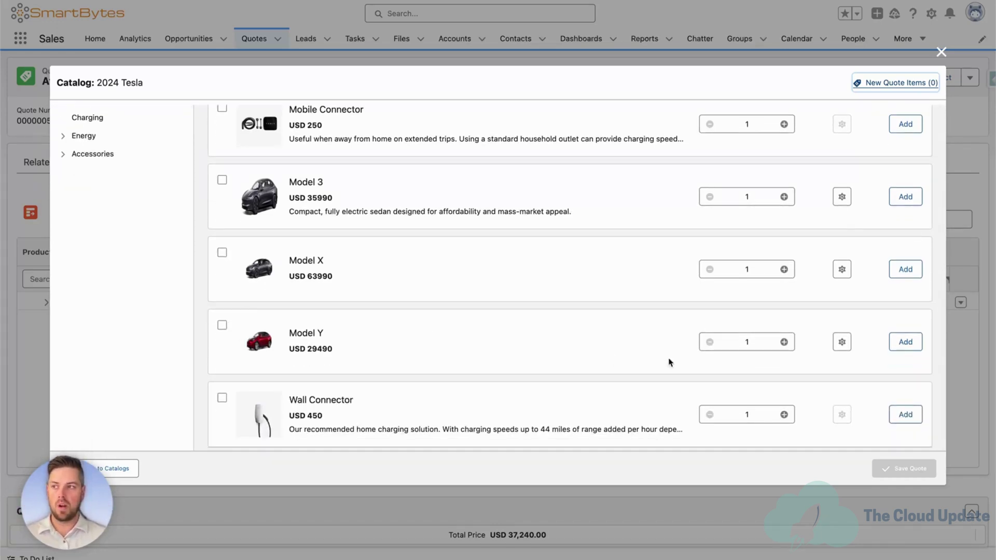
pyautogui.click(841, 343)
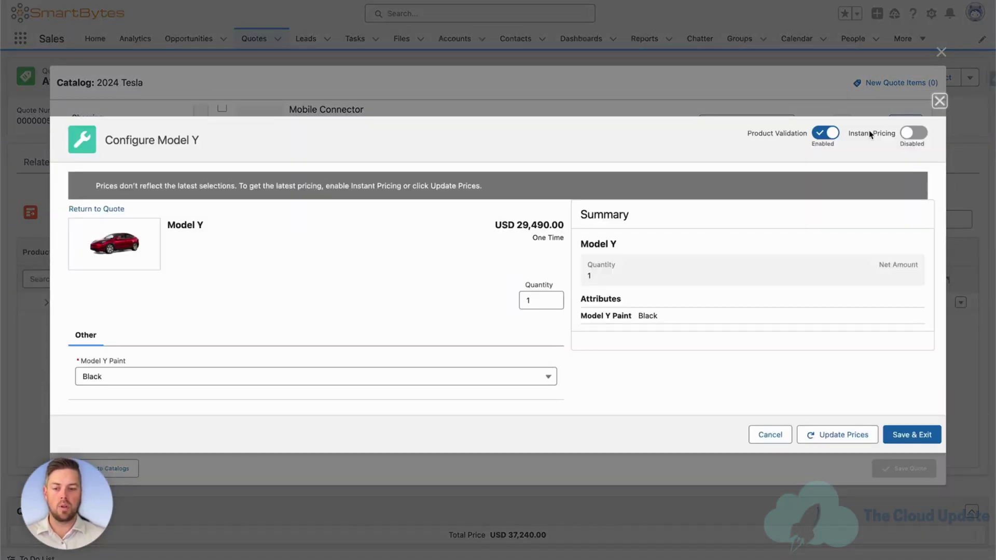
# - Enable instant pricing, set Model Y Paint to Red, and check the net unit price in the summary
pyautogui.click(895, 134)
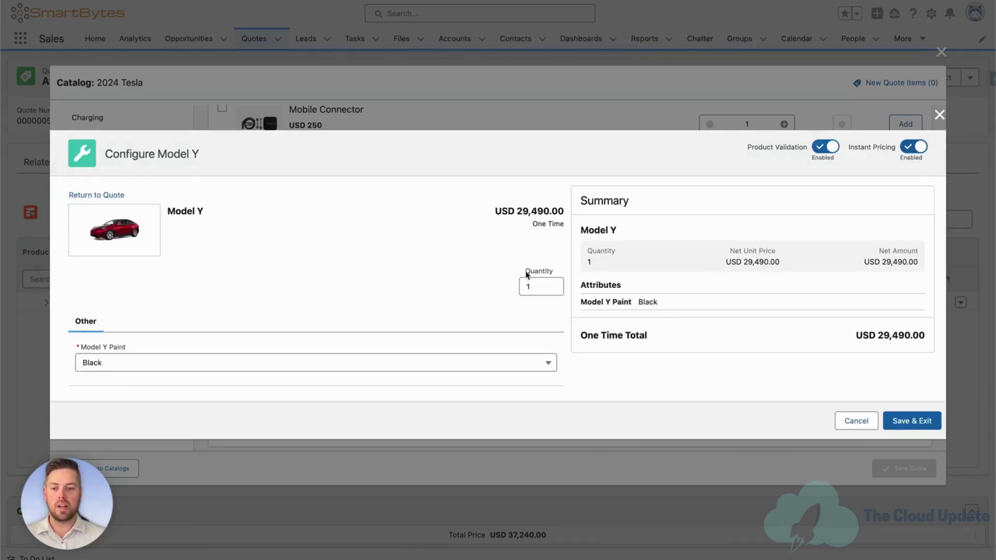
pyautogui.click(119, 371)
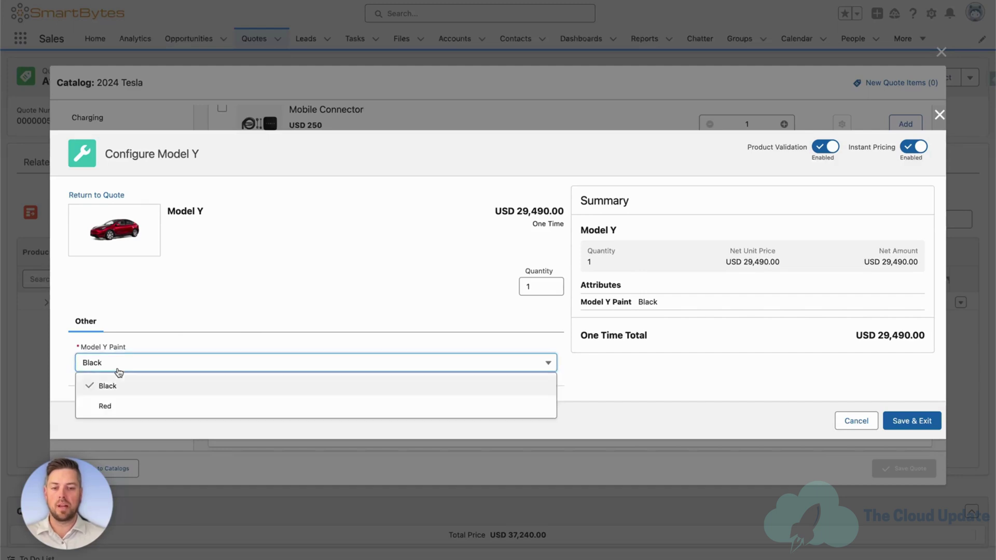
pyautogui.click(118, 409)
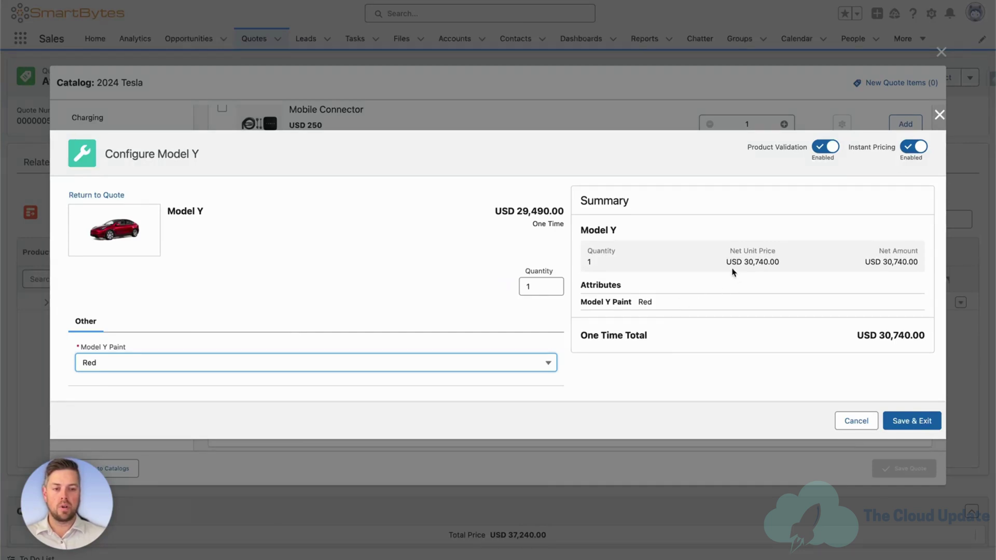
pyautogui.moveTo(743, 262); pyautogui.dragTo(793, 264)
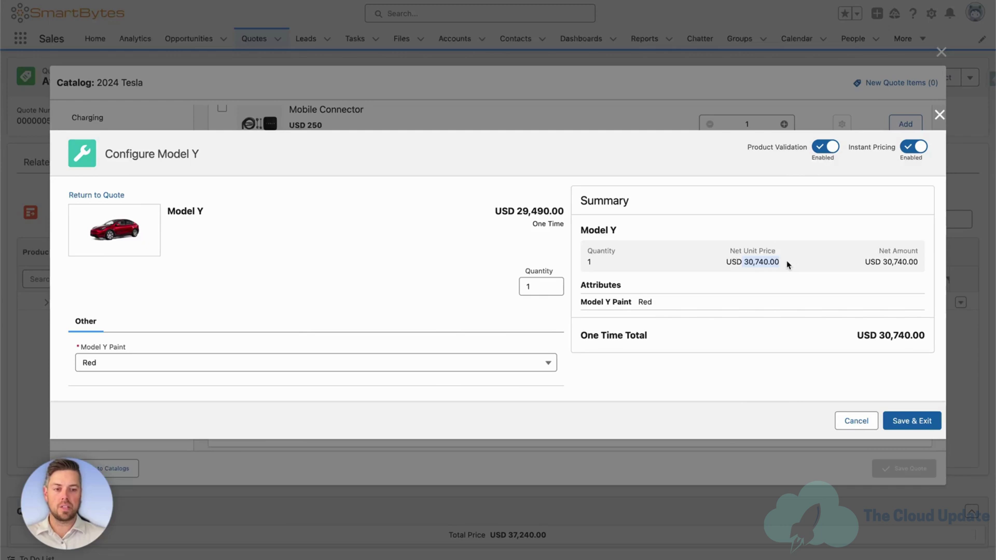
# - Save the configured Model Y to the quote, close the catalog, and view the calculation details of its net unit price
pyautogui.click(909, 420)
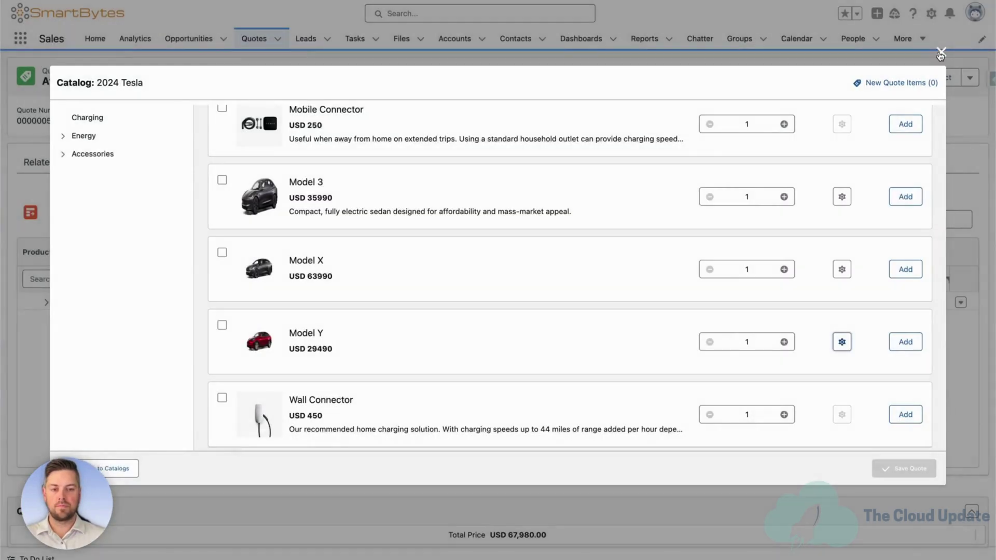
pyautogui.click(940, 53)
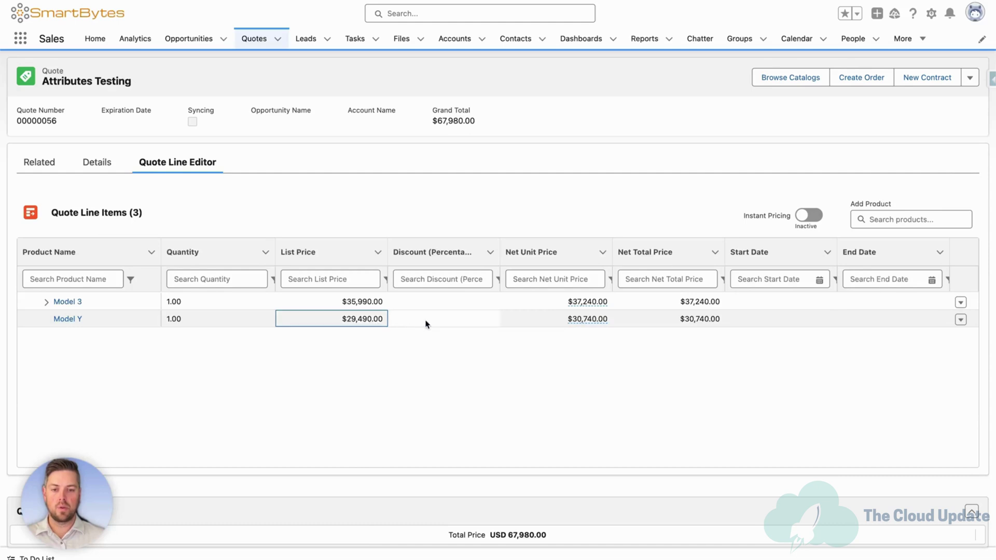
pyautogui.click(585, 322)
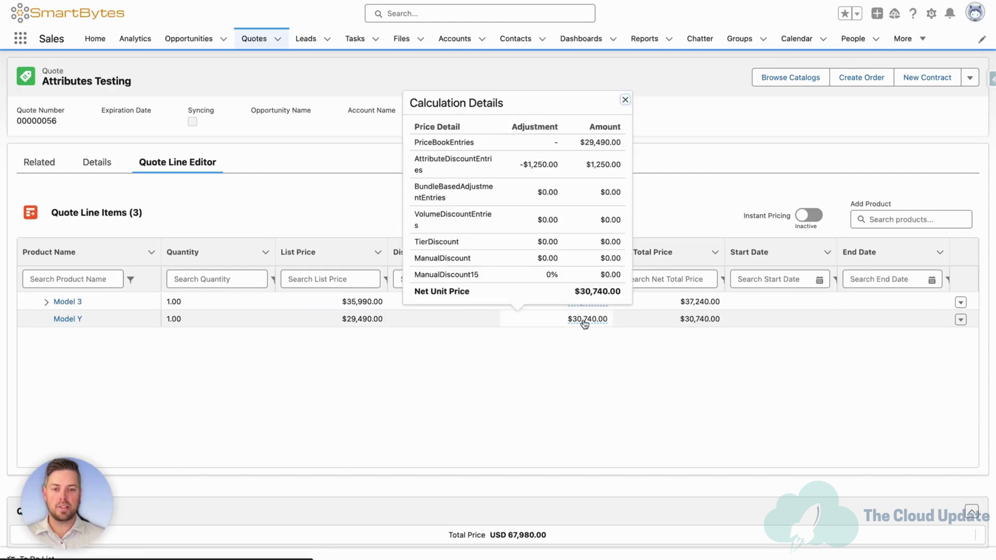